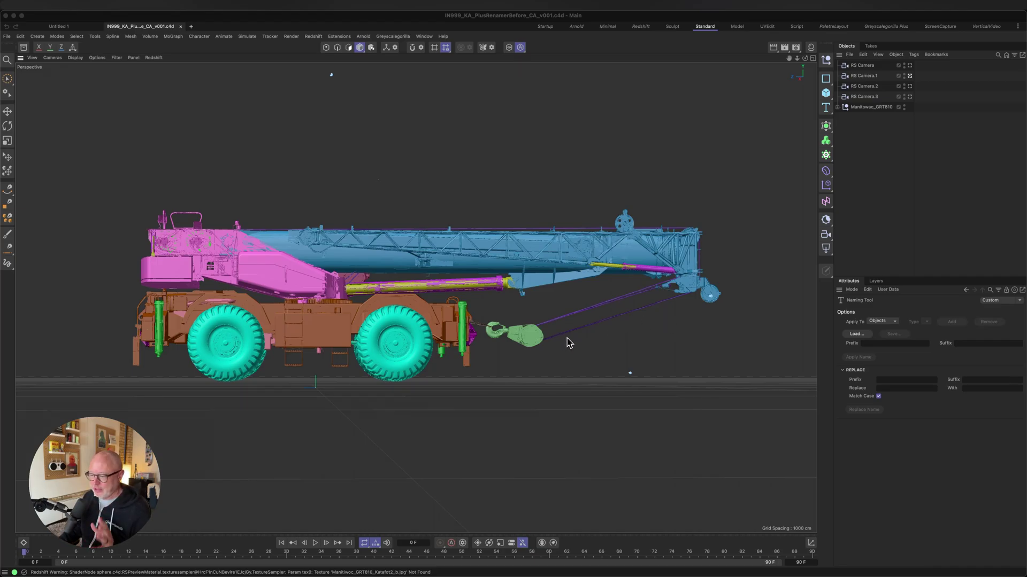
Step: Examine how the objects inside the Manitowac_GRT810 hierarchy are named, and collapse it again
click(837, 107)
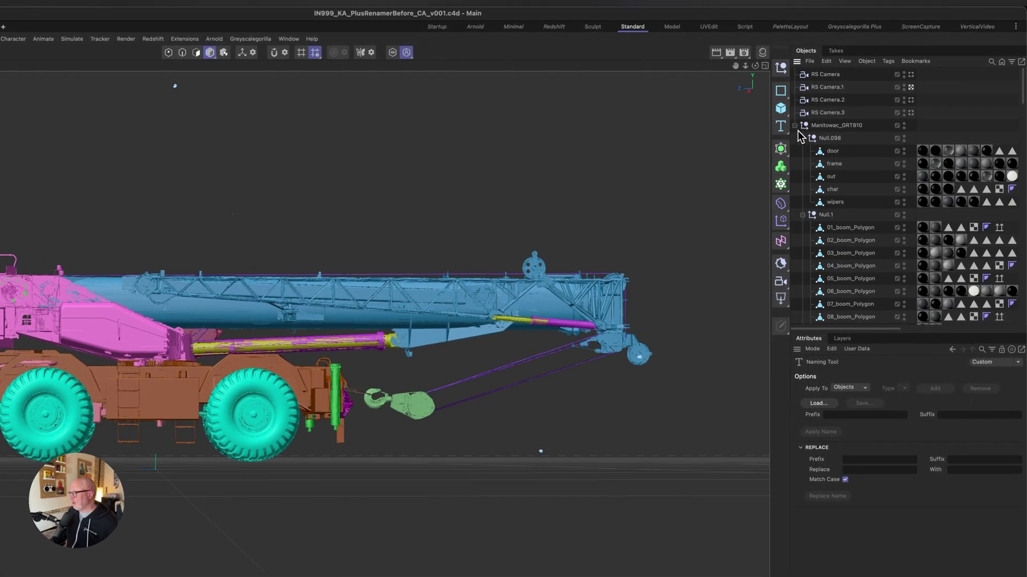
scroll(904, 246, down, 15)
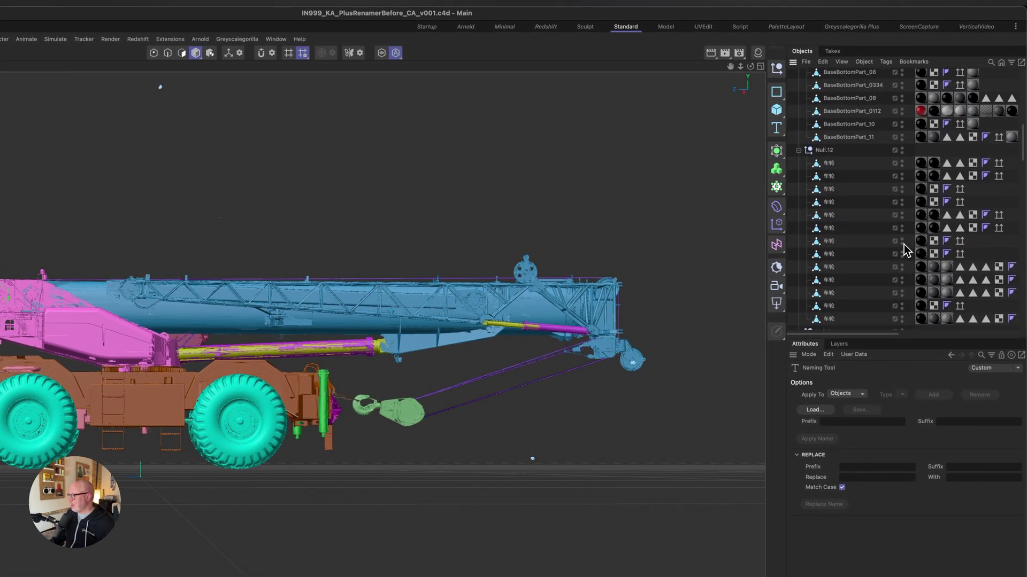
scroll(908, 249, down, 2)
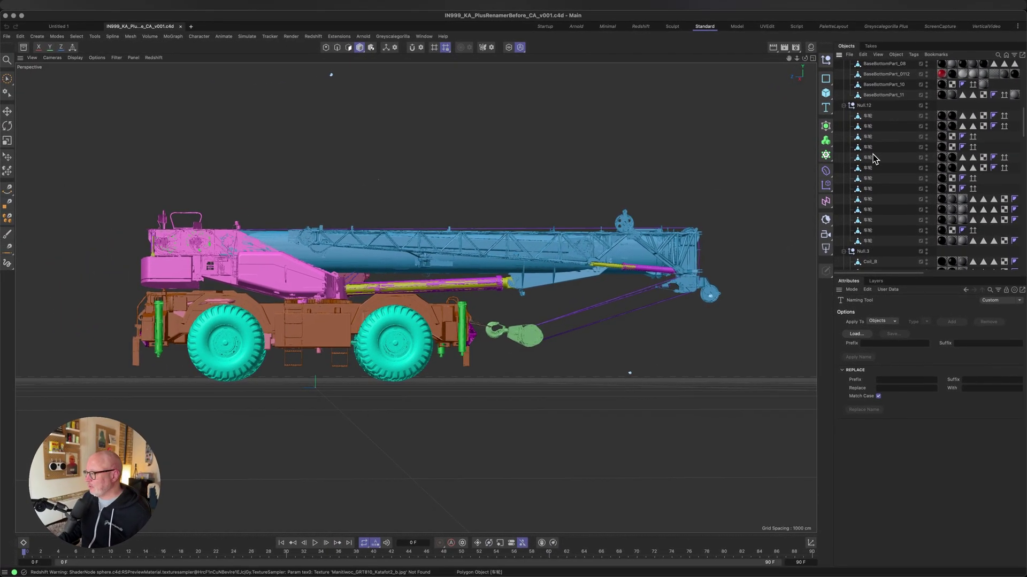
scroll(873, 157, up, 15)
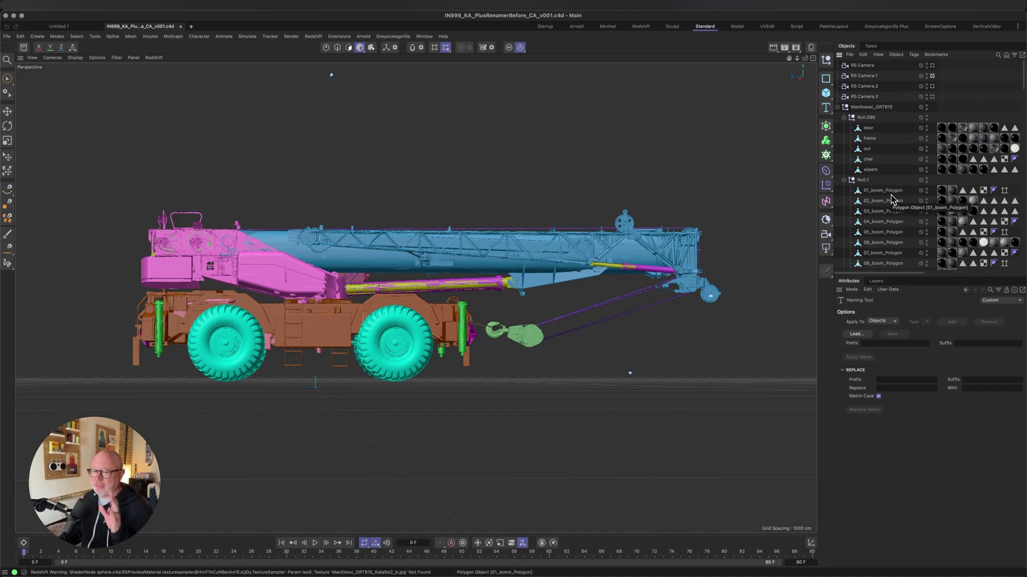
click(837, 107)
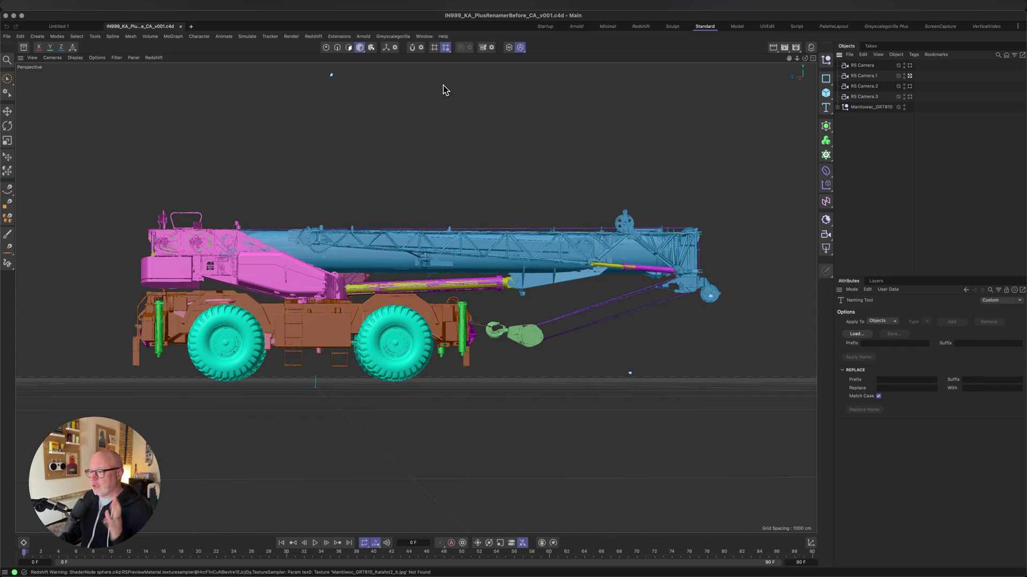
Step: Open the Greyscalegorilla HUB, look through its list of plugins, and close it
click(394, 39)
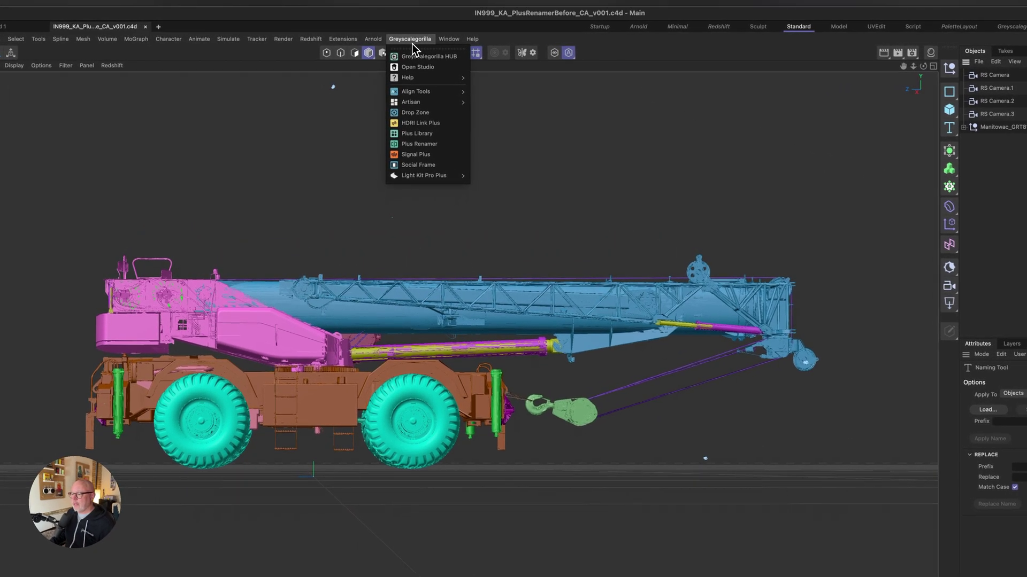
click(418, 57)
drag(457, 18, 473, 60)
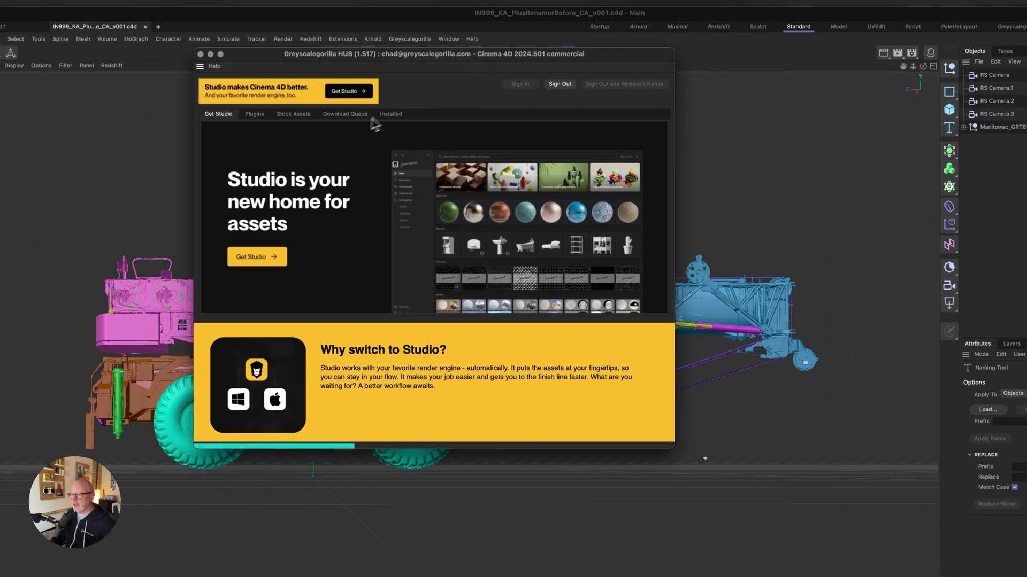
click(254, 114)
scroll(282, 266, down, 5)
scroll(246, 261, down, 1)
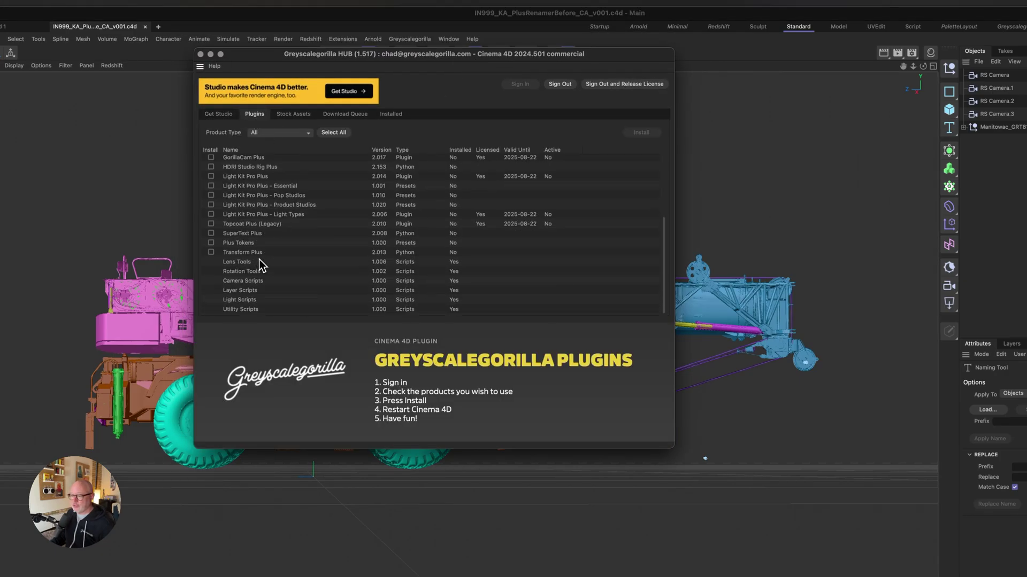
click(201, 54)
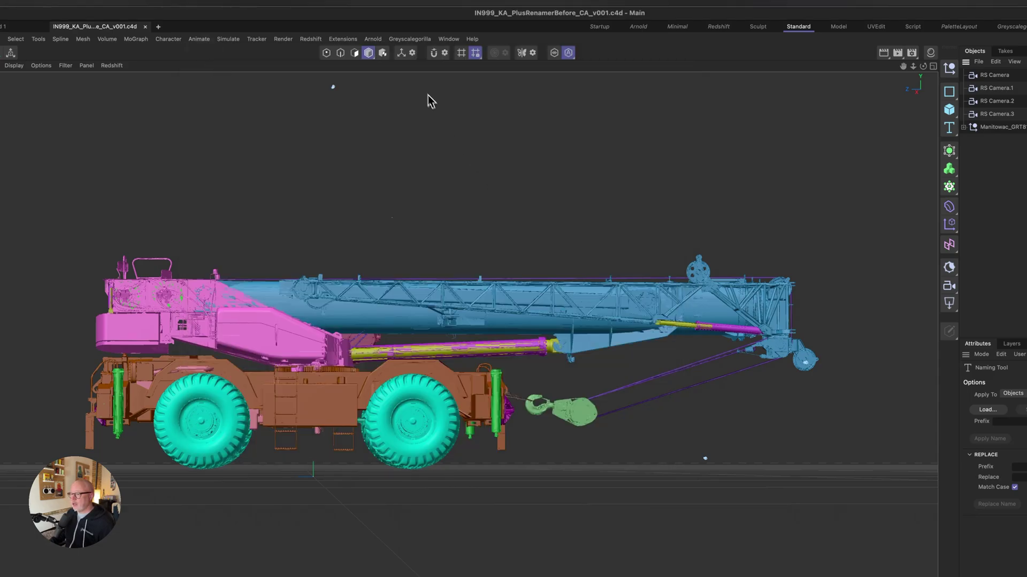
Step: Open Greyscalegorilla's Plus Renamer and dock it alongside the Attributes manager
click(408, 40)
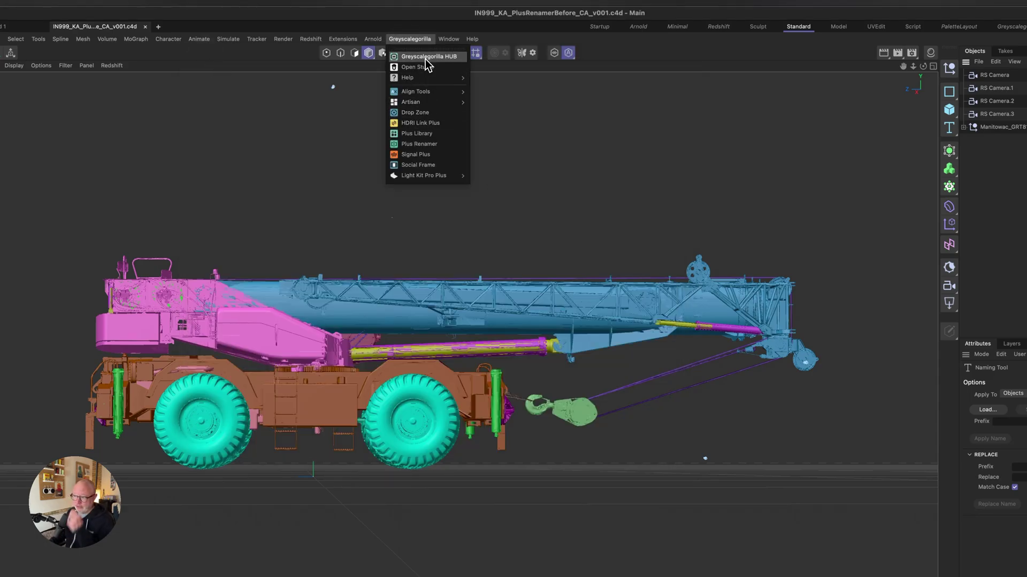
click(428, 144)
drag(461, 80, 483, 136)
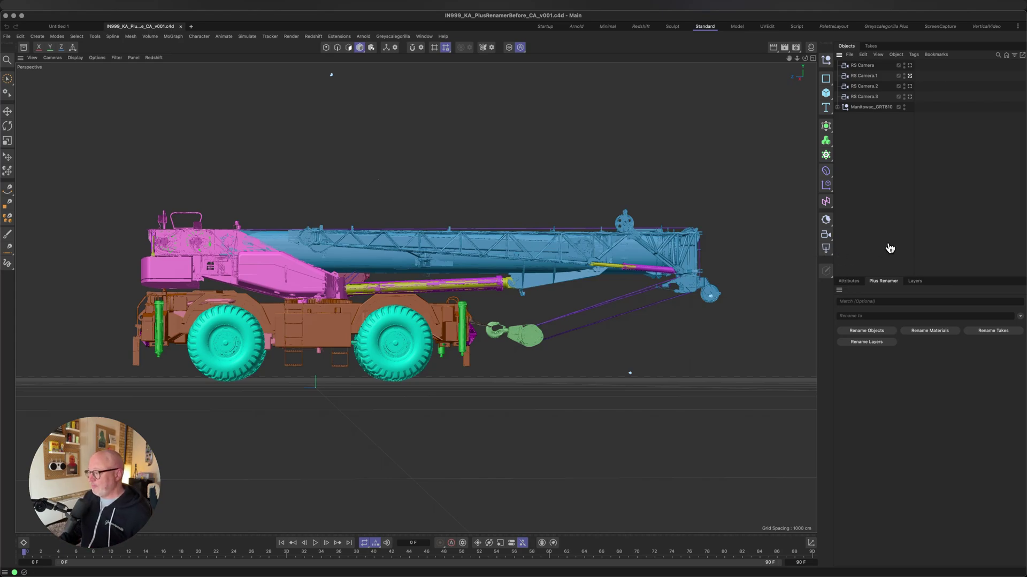
Step: Undock Plus Renamer and shrink it to a small floating window over the viewport
click(839, 290)
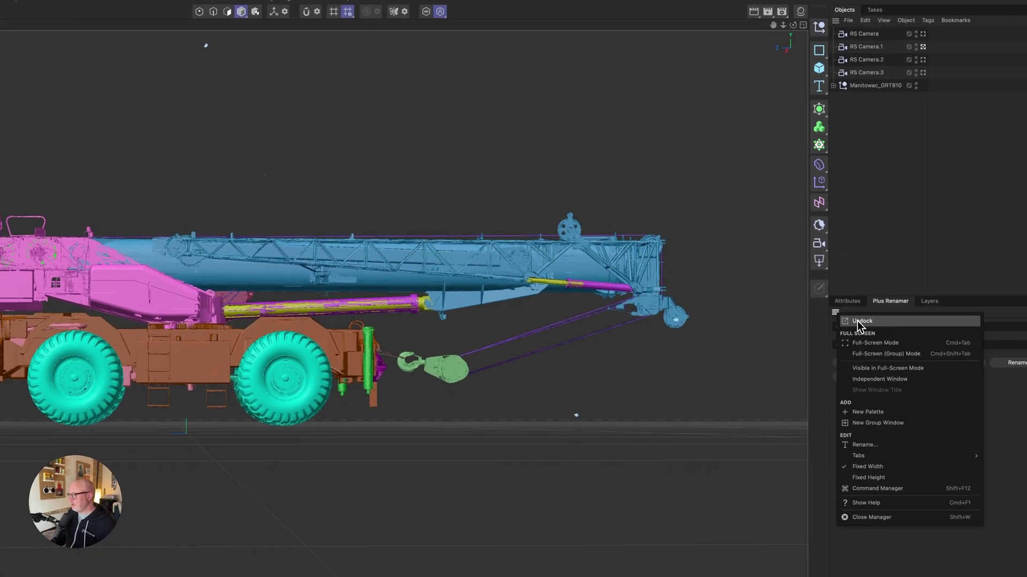
click(858, 321)
drag(893, 291, 391, 139)
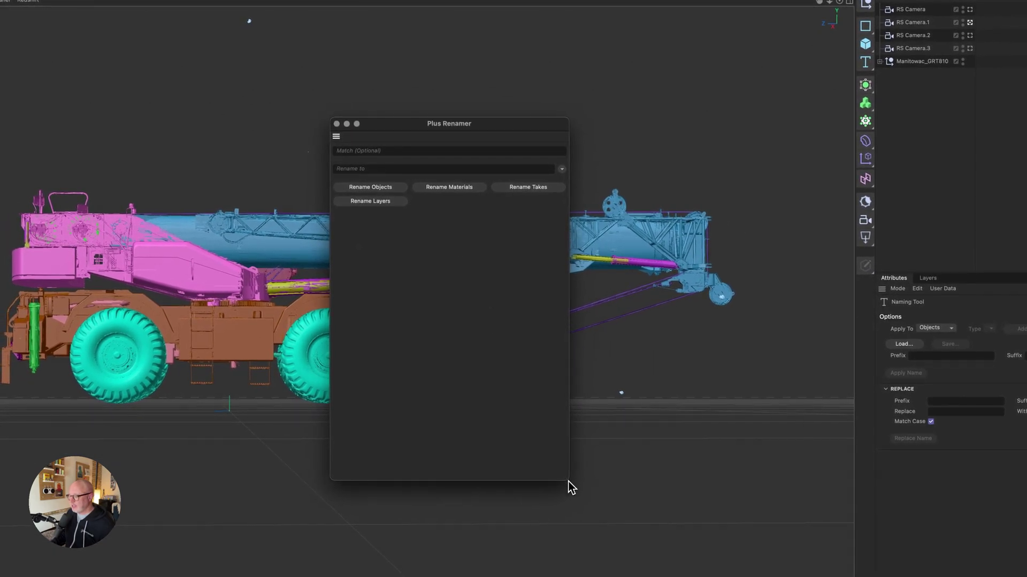
drag(568, 482, 561, 257)
drag(490, 118, 469, 119)
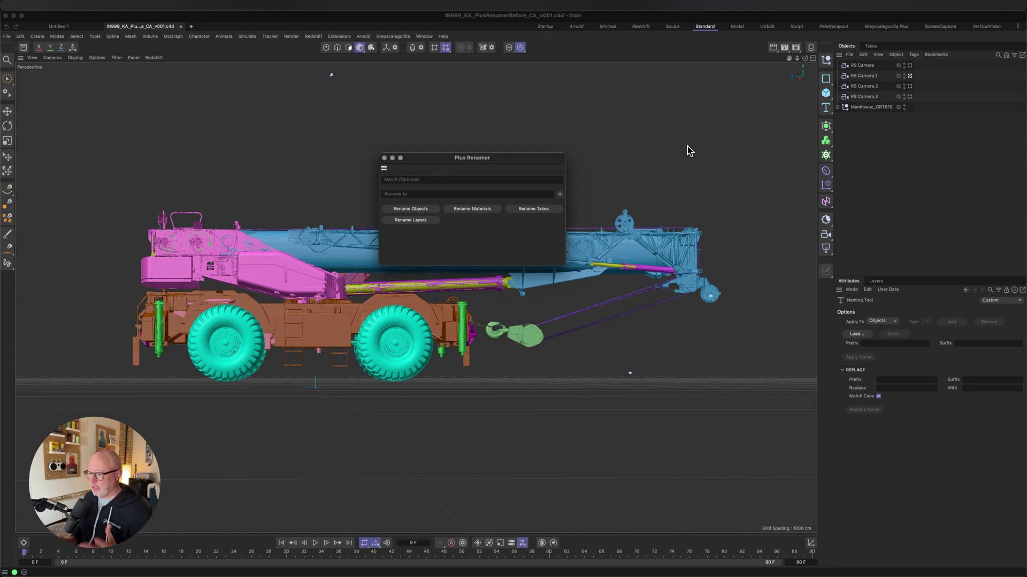
Step: Examine Plus Renamer's match and rename fields and its list of naming tokens
click(464, 183)
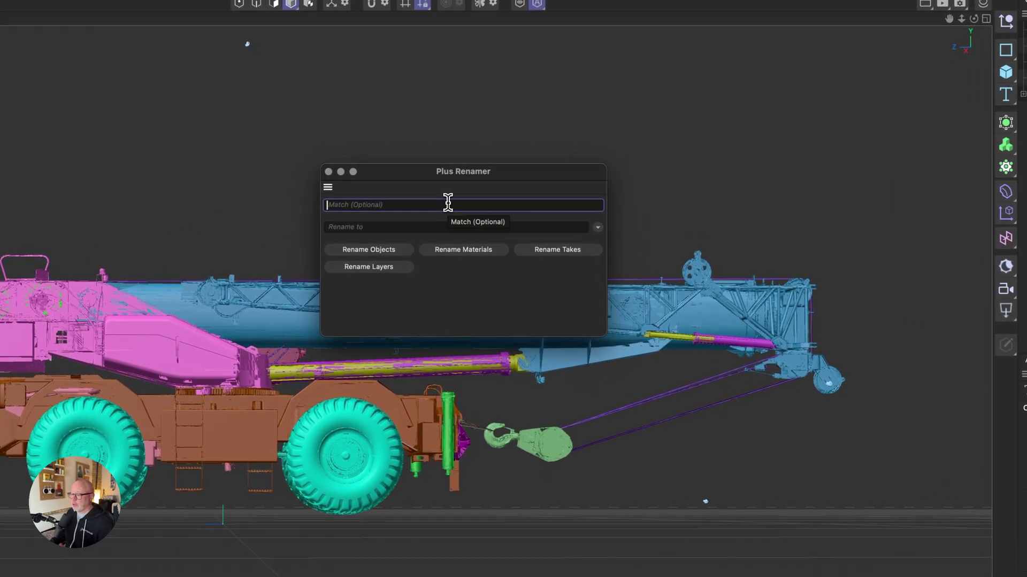
click(413, 231)
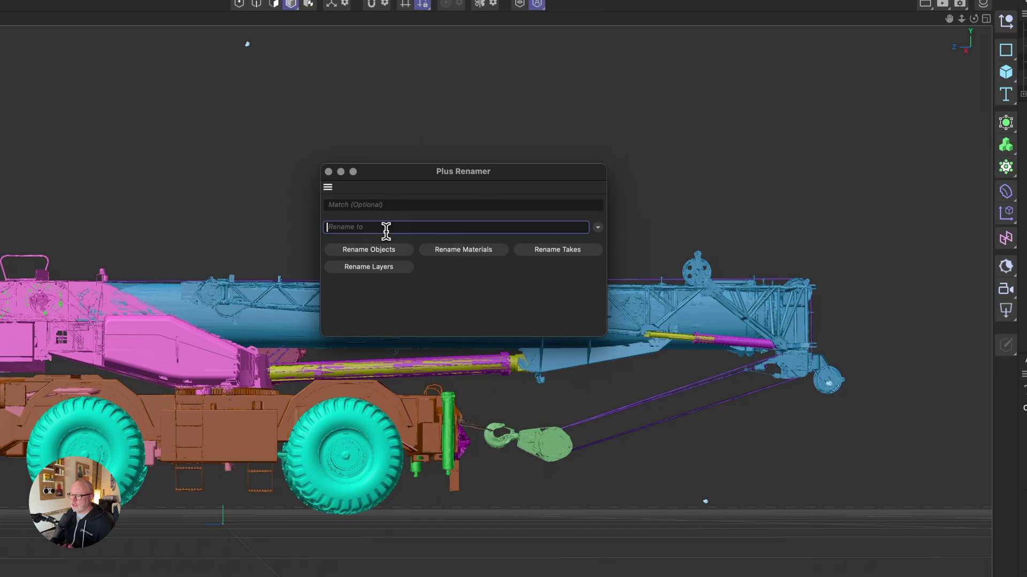
click(425, 207)
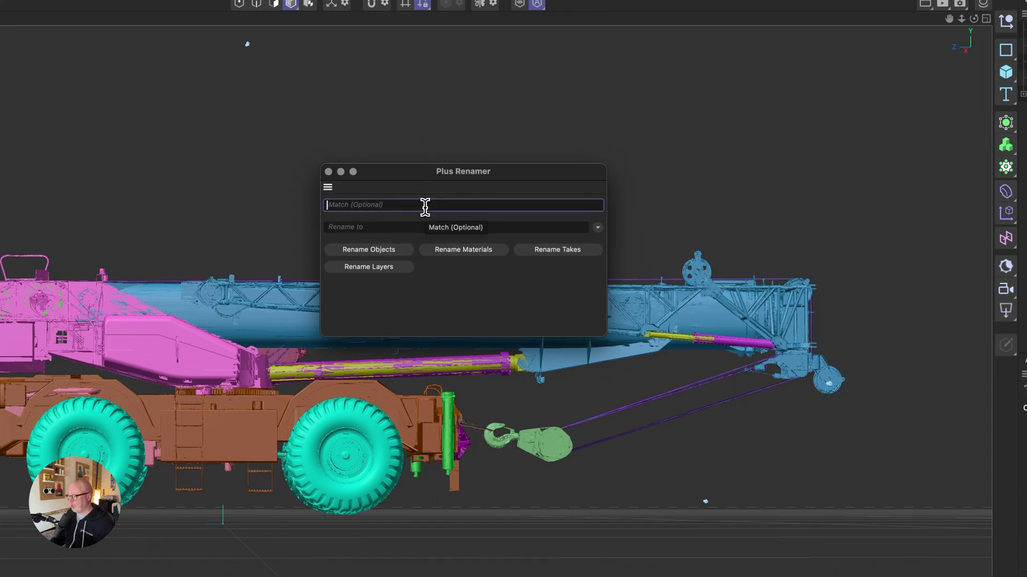
click(402, 230)
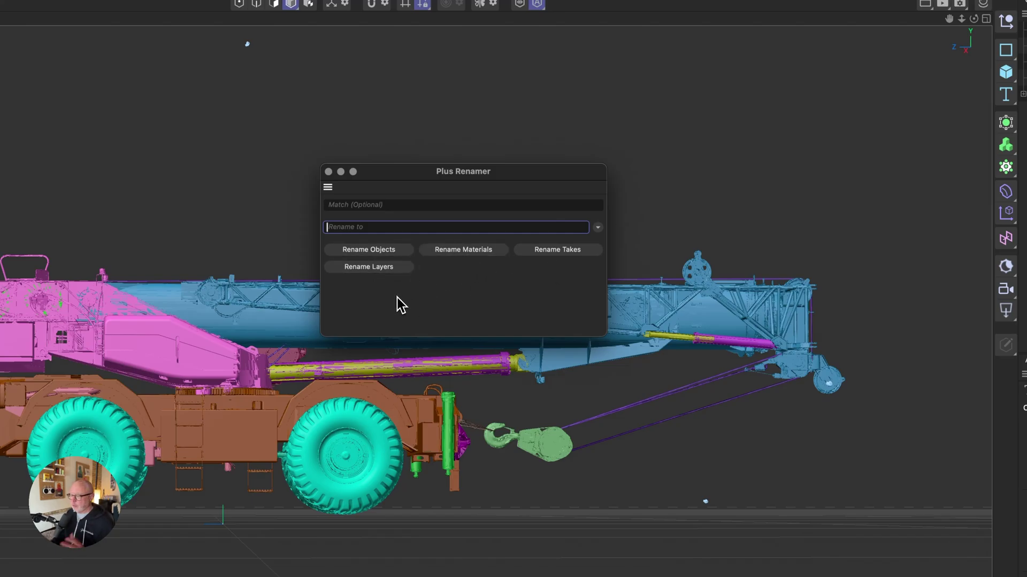
click(598, 228)
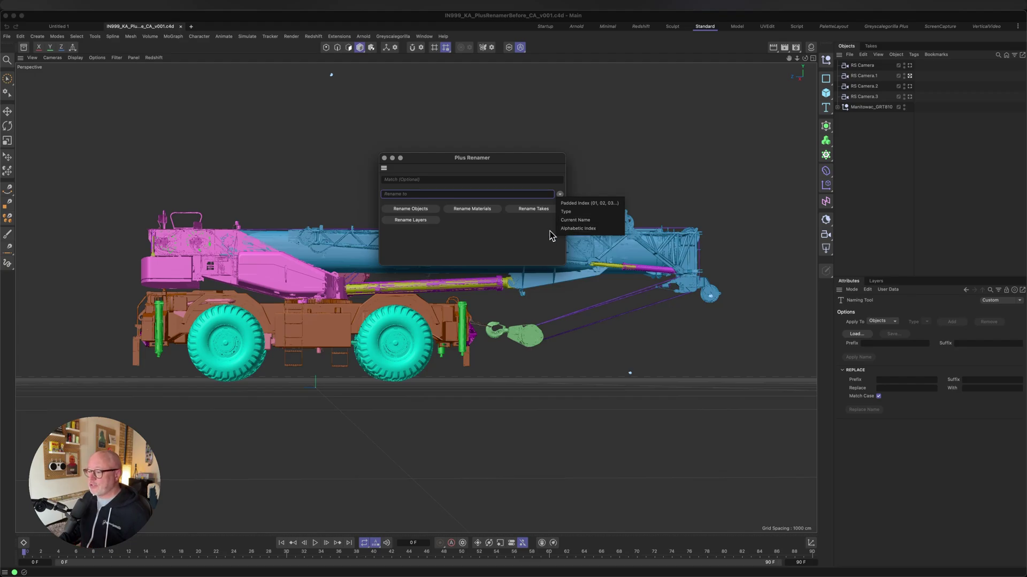
Step: Dismiss the token list and dock Plus Renamer back between the Attributes and Layers managers
click(535, 242)
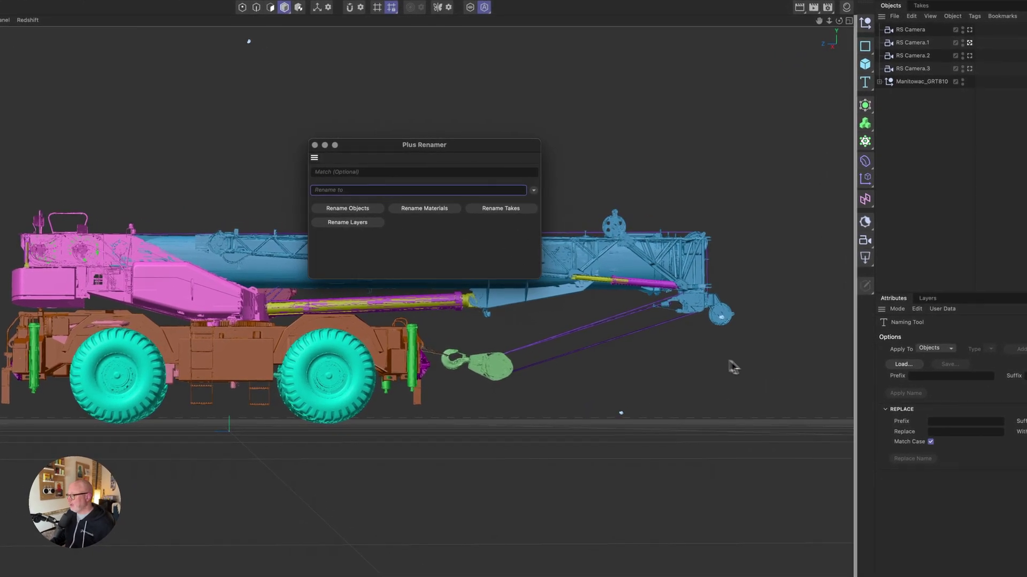
drag(796, 336, 795, 331)
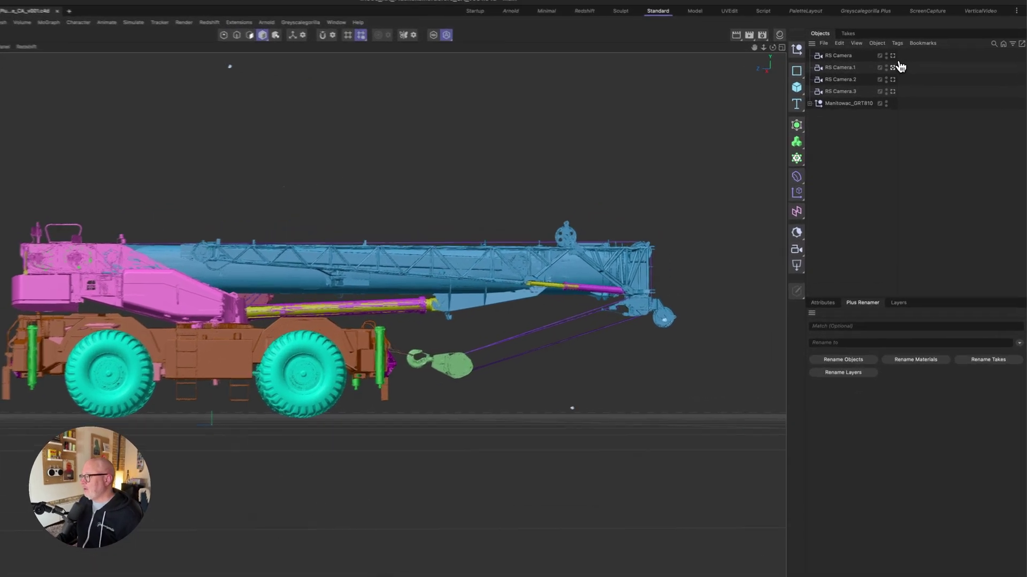
Step: Look through the scene's RS cameras one after another and return to the view of the first one
click(909, 87)
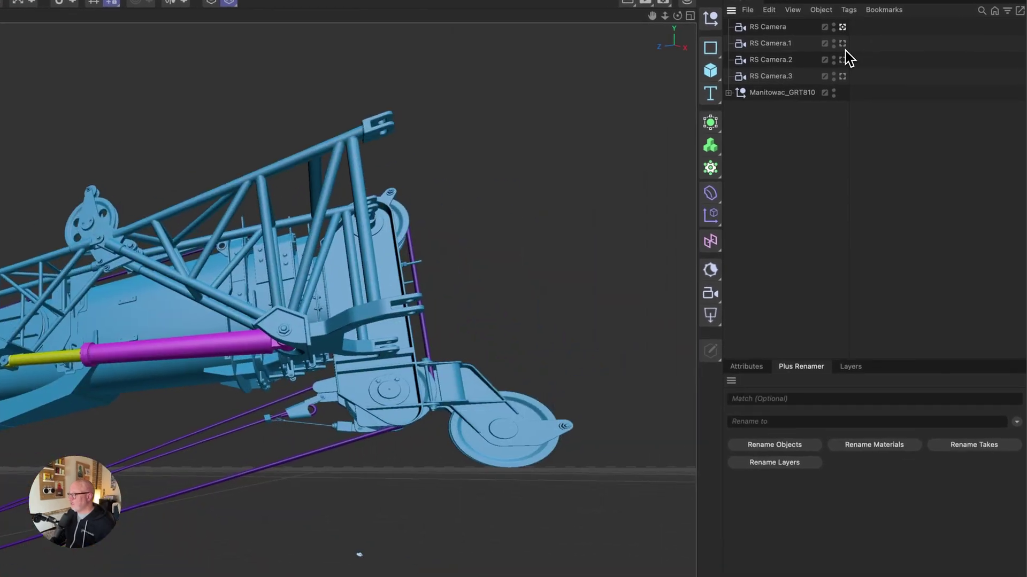
click(842, 59)
click(843, 76)
click(842, 26)
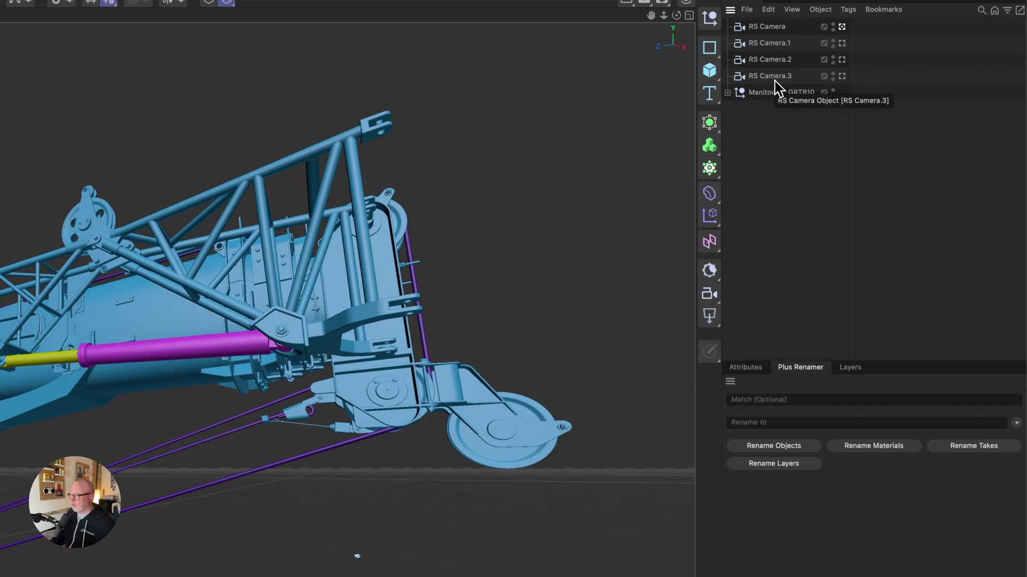
Step: Select all four RS camera objects
click(771, 78)
shift+click(772, 30)
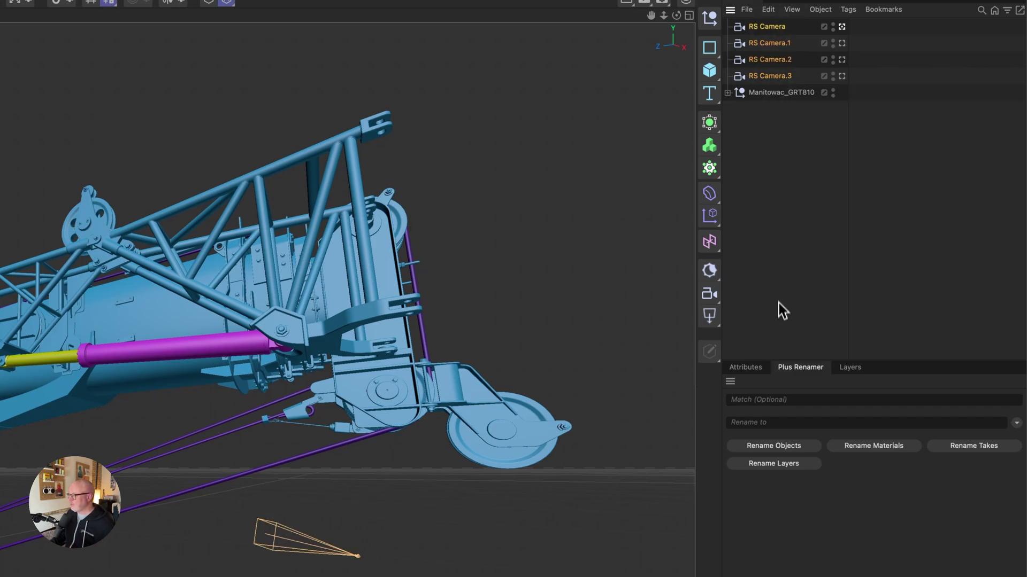
Step: Rename the four selected cameras to Cam with Plus Renamer, and undo the rename
click(778, 423)
text(Cam)
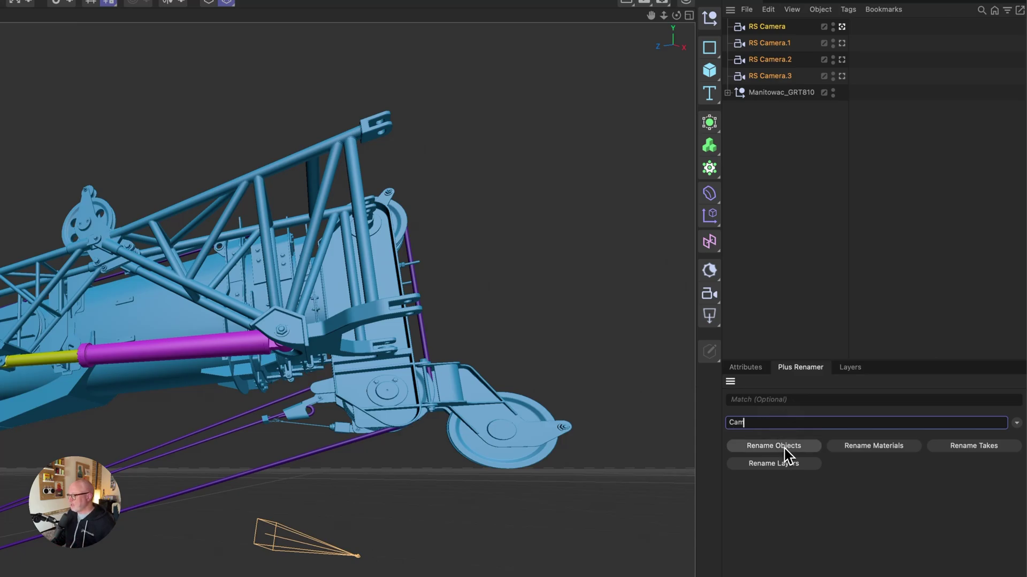
click(787, 449)
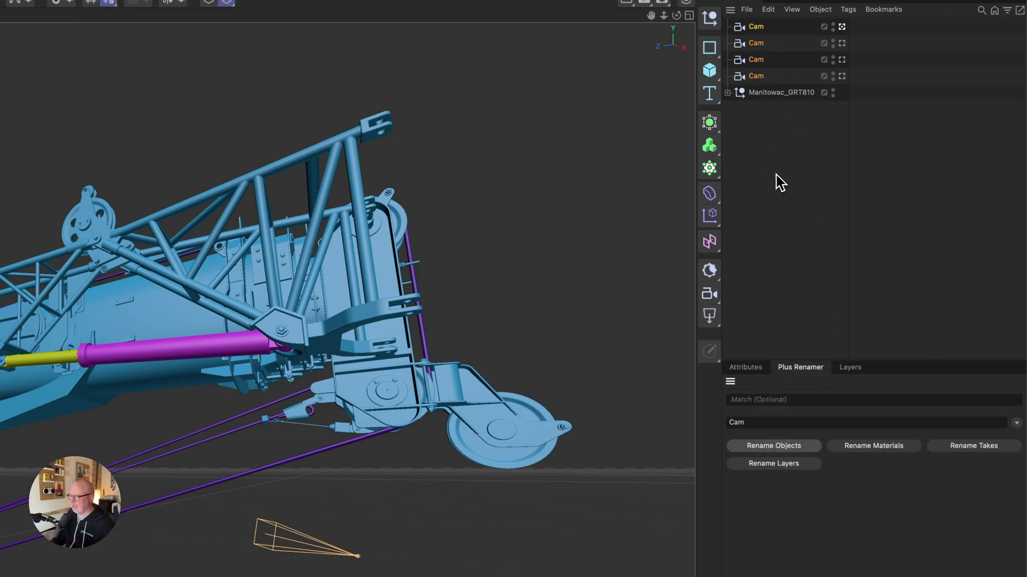
key(ctrl+z)
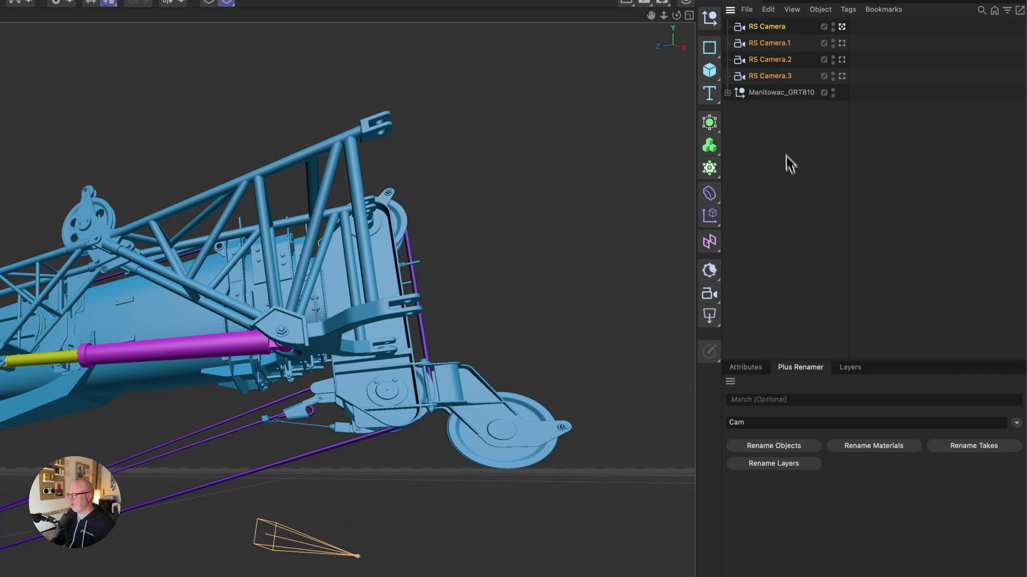
Step: Remove the RS prefix from the camera names by matching RS with an empty replacement, and undo the change
click(755, 401)
text(R)
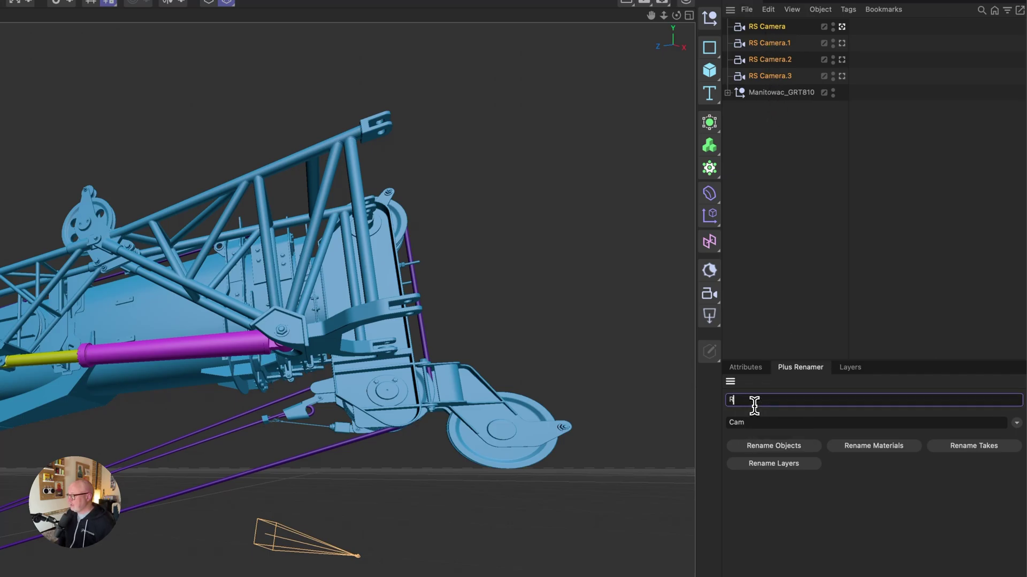
text(S)
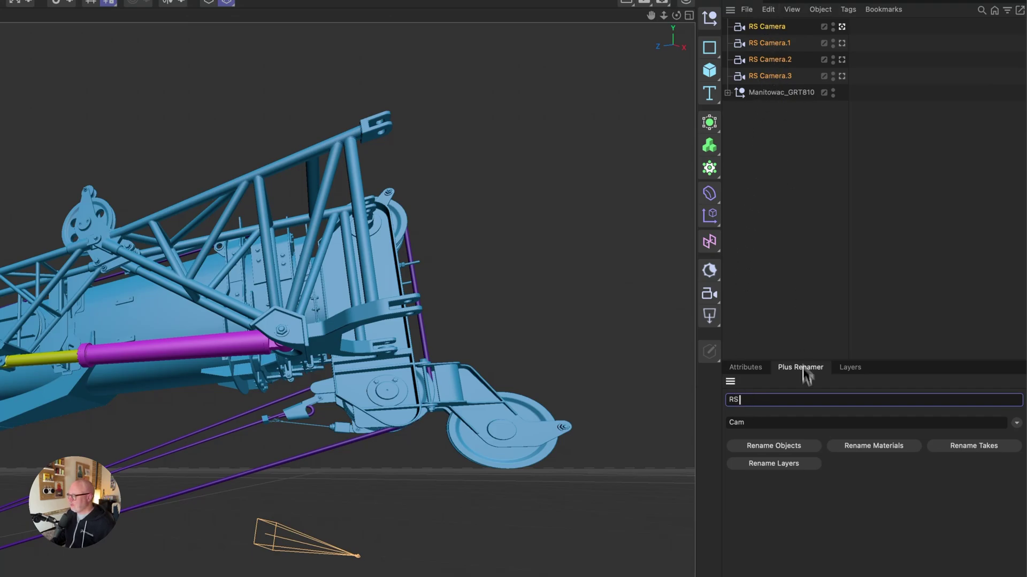
double_click(770, 424)
key(BackSpace)
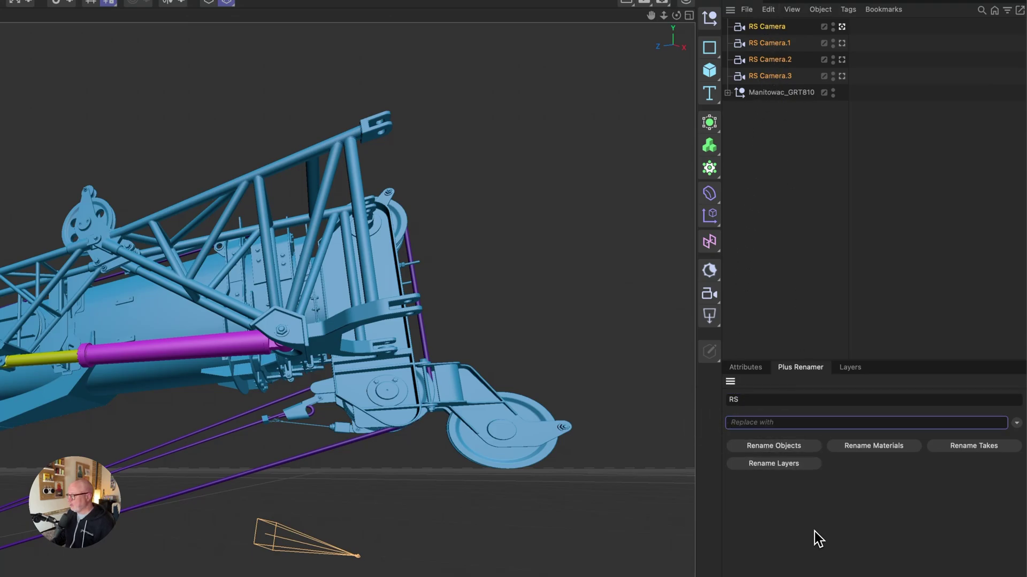
click(772, 452)
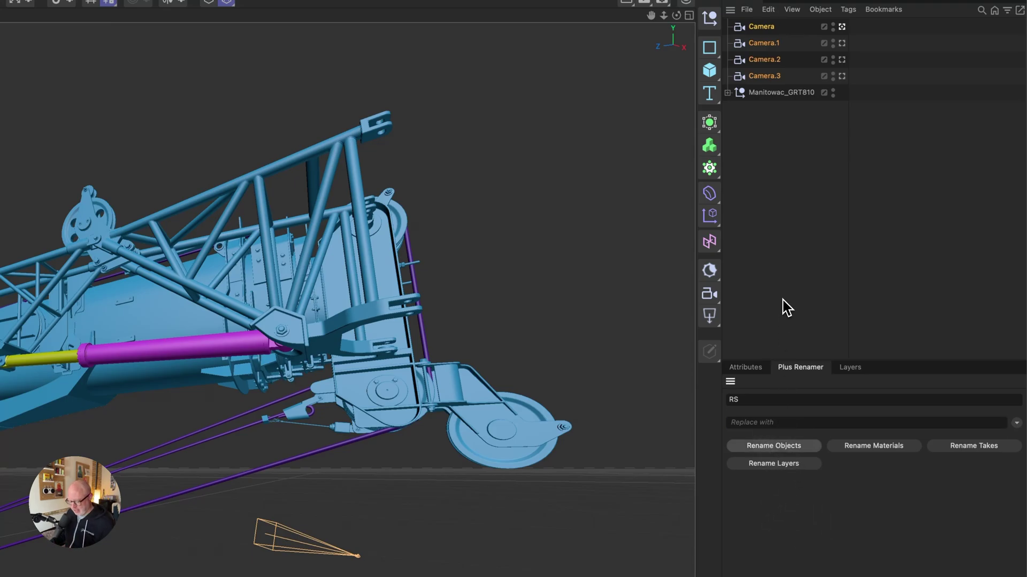
key(super+z)
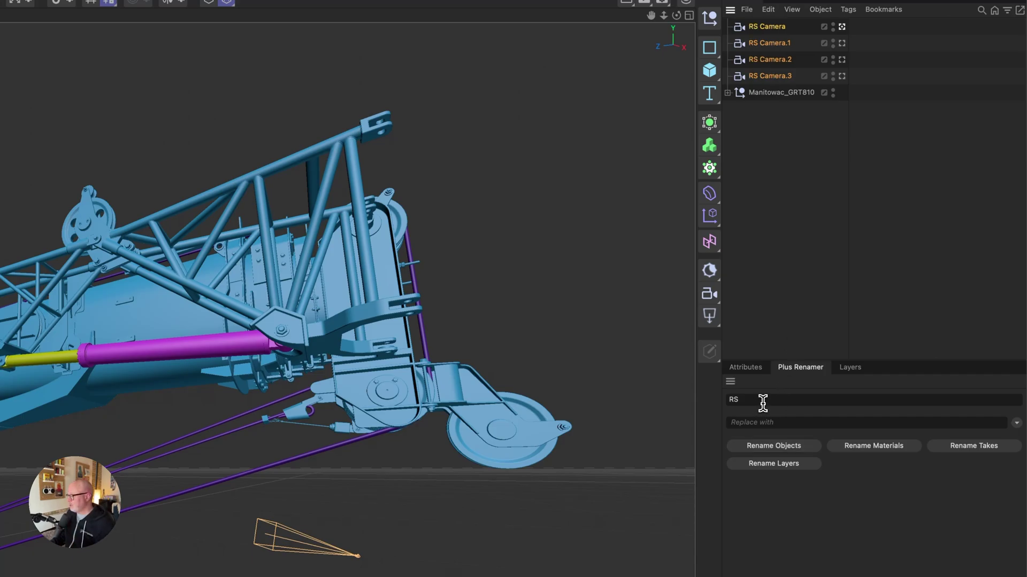
Step: Clear the RS match text in Plus Renamer
drag(759, 401, 725, 401)
key(BackSpace)
click(773, 422)
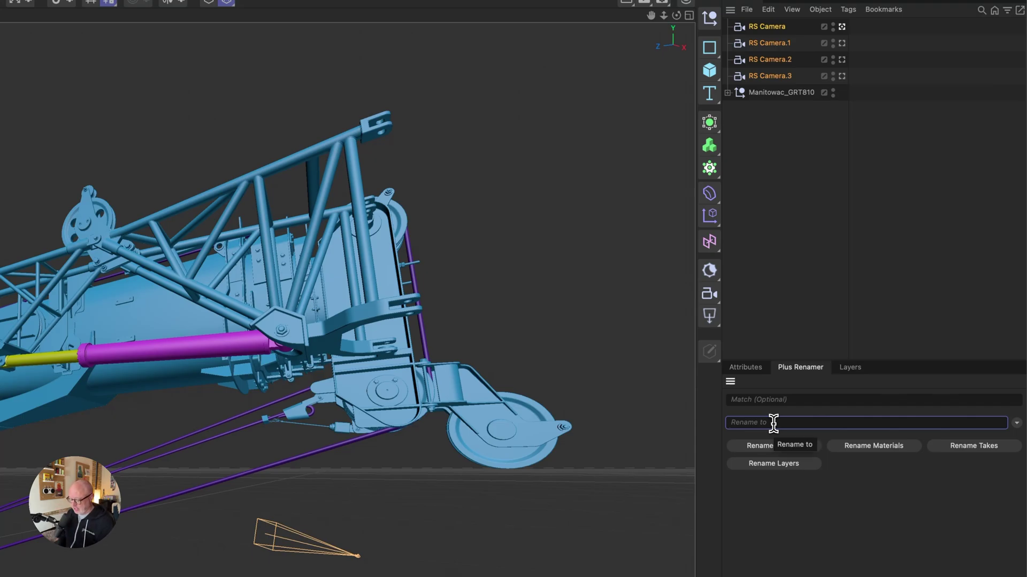
Step: Rename the four selected cameras with the padded-index pattern Cam_###, and undo the rename
text(Cam_)
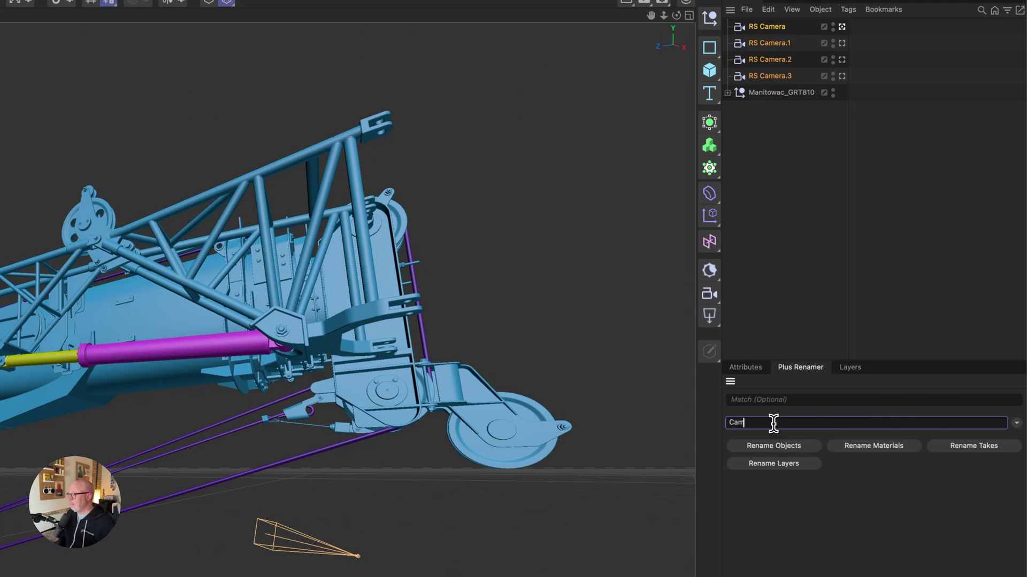
click(1016, 422)
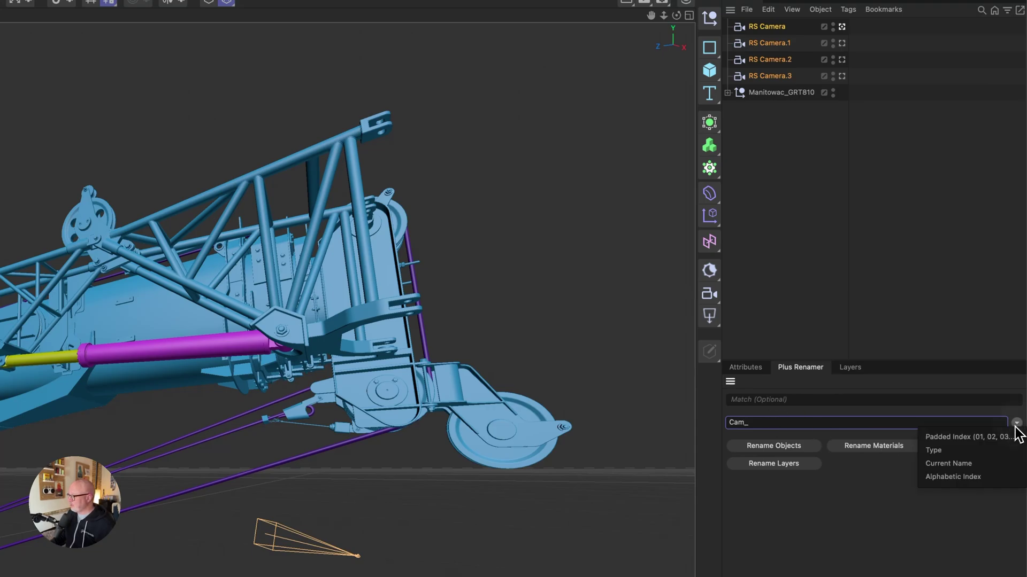
click(958, 438)
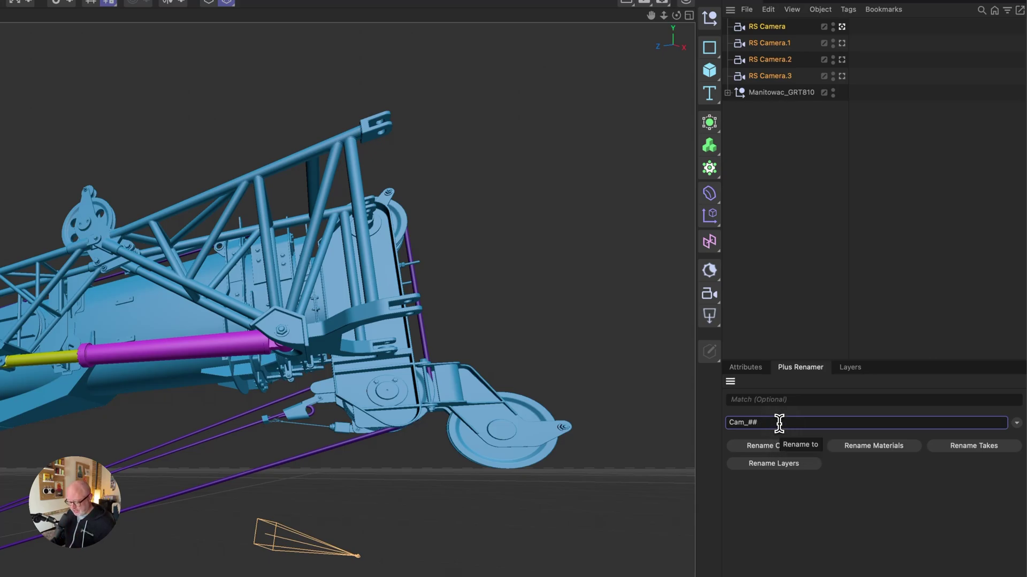
text(#)
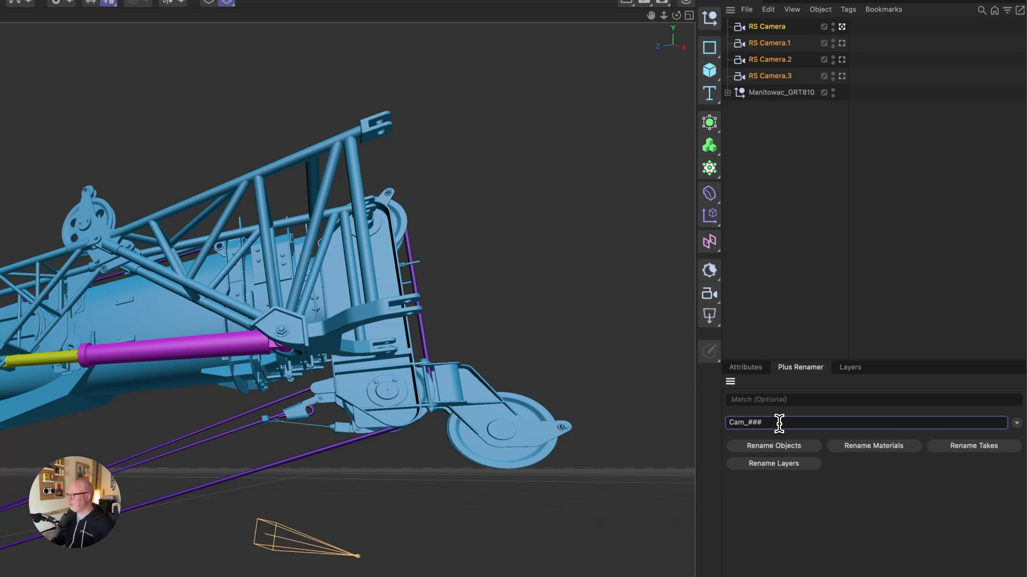
click(785, 456)
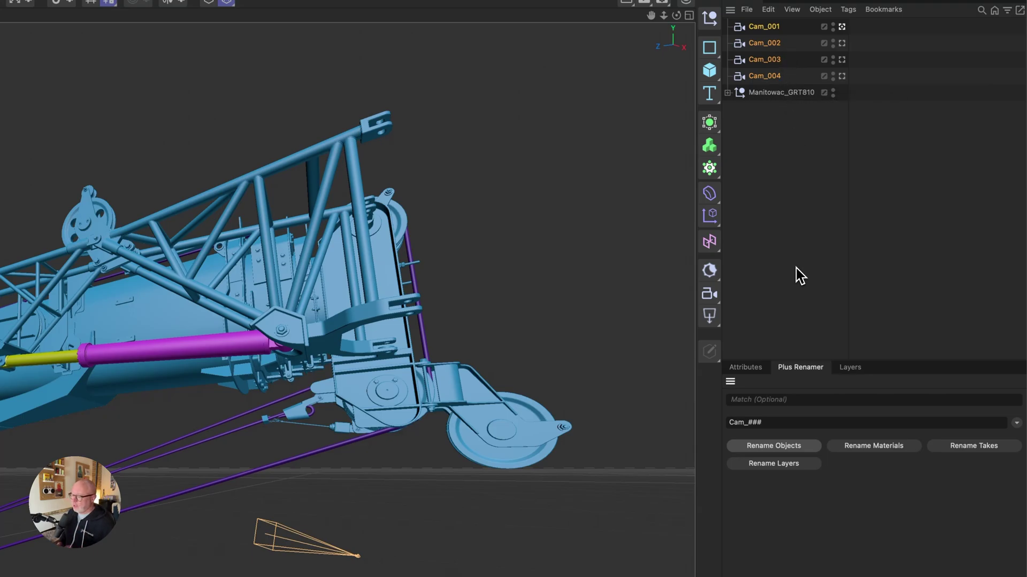
key(super+z)
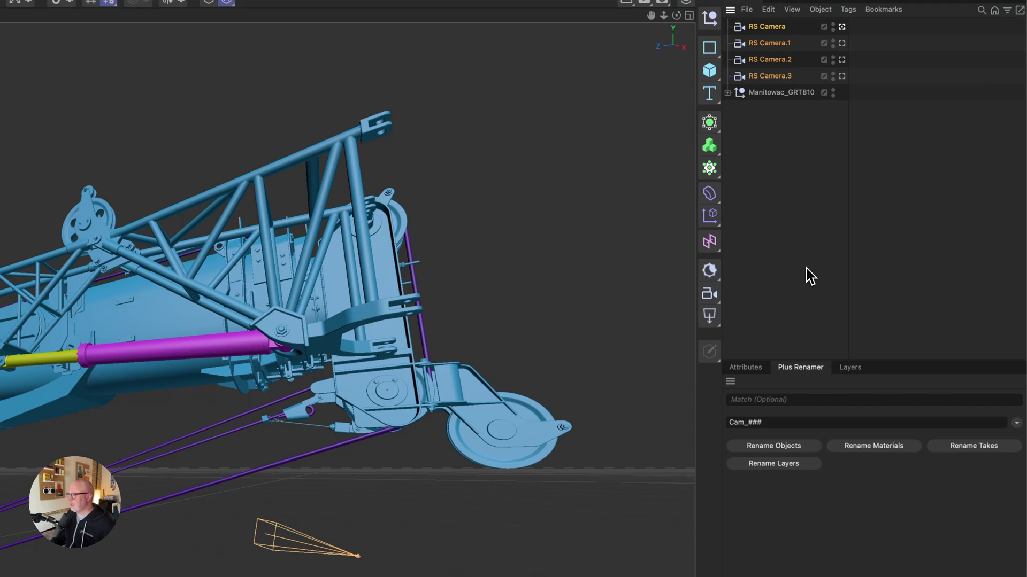
Step: Rename the four cameras with the alphabetic index and object type pattern $ABC_$type
click(773, 422)
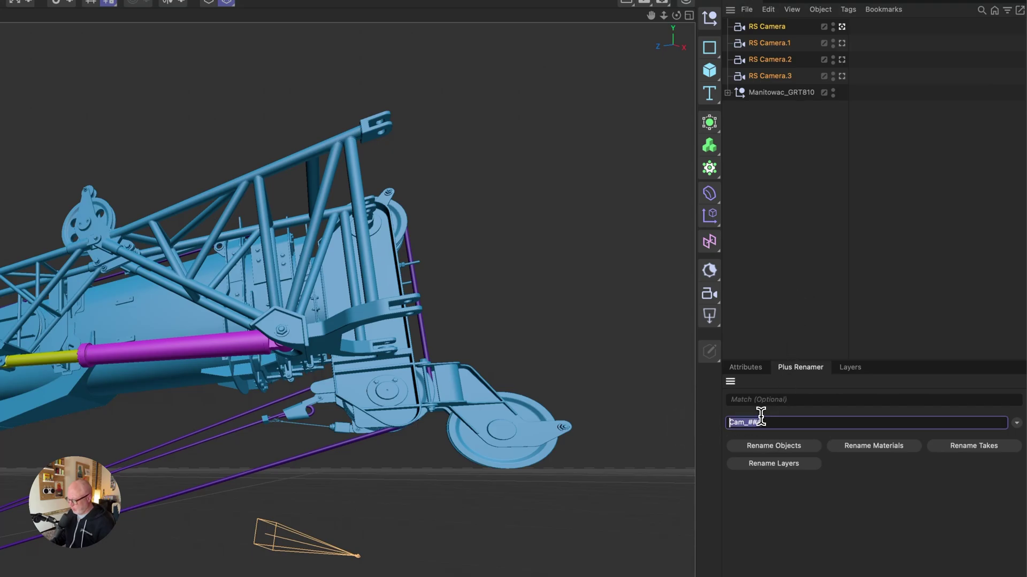
key(BackSpace)
click(1016, 423)
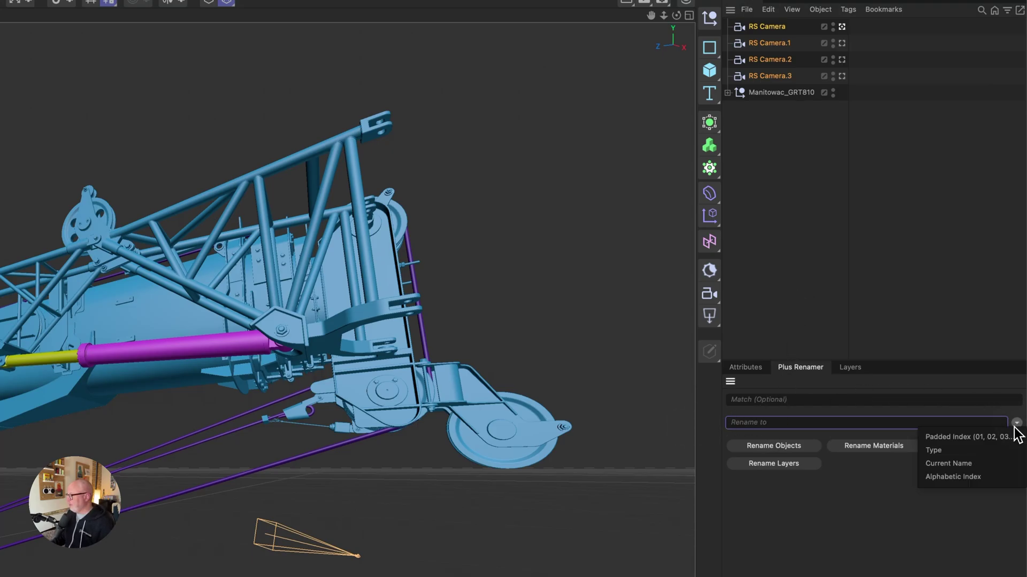
click(977, 487)
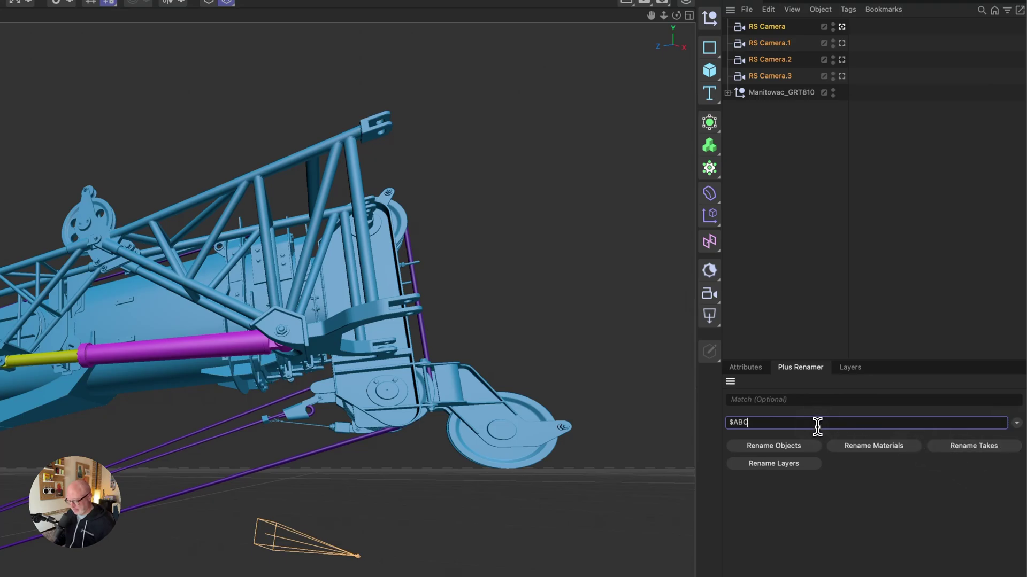
text(_)
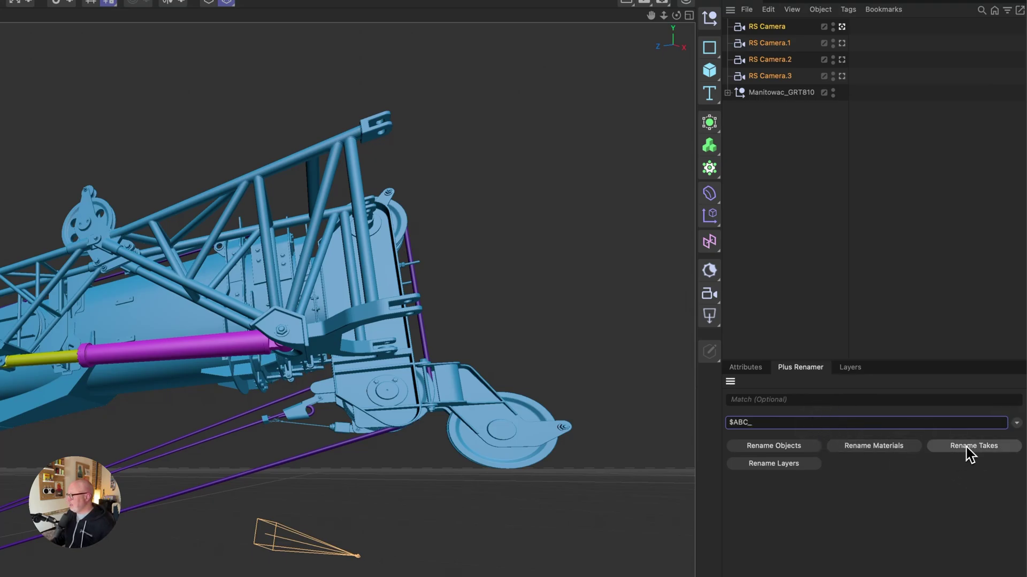
click(1019, 424)
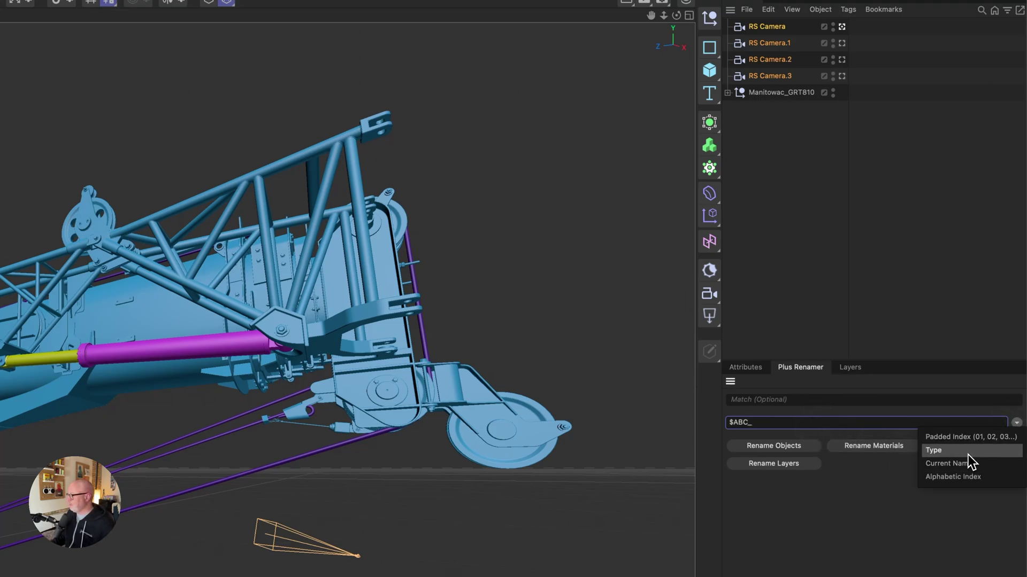
click(970, 458)
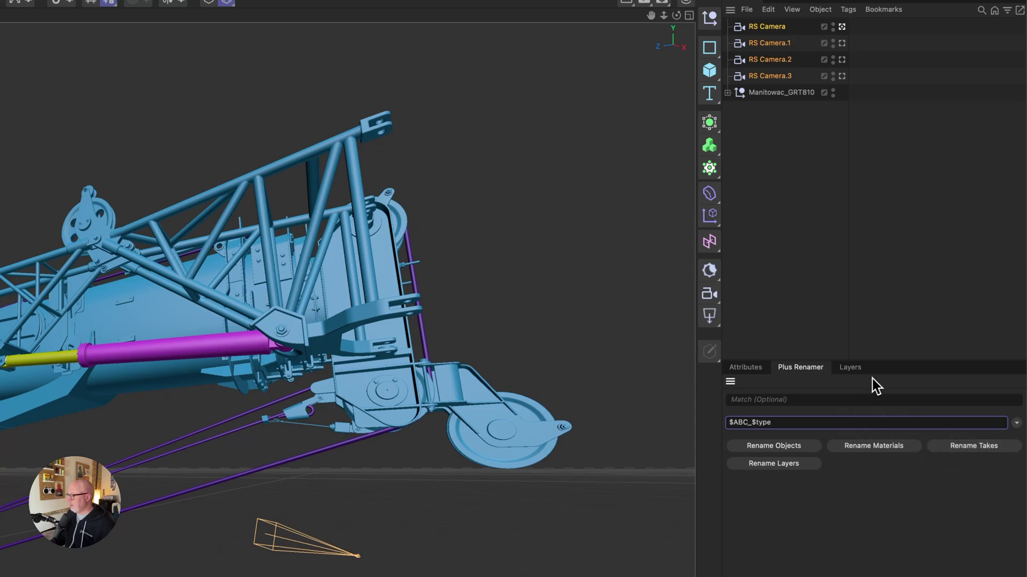
click(787, 447)
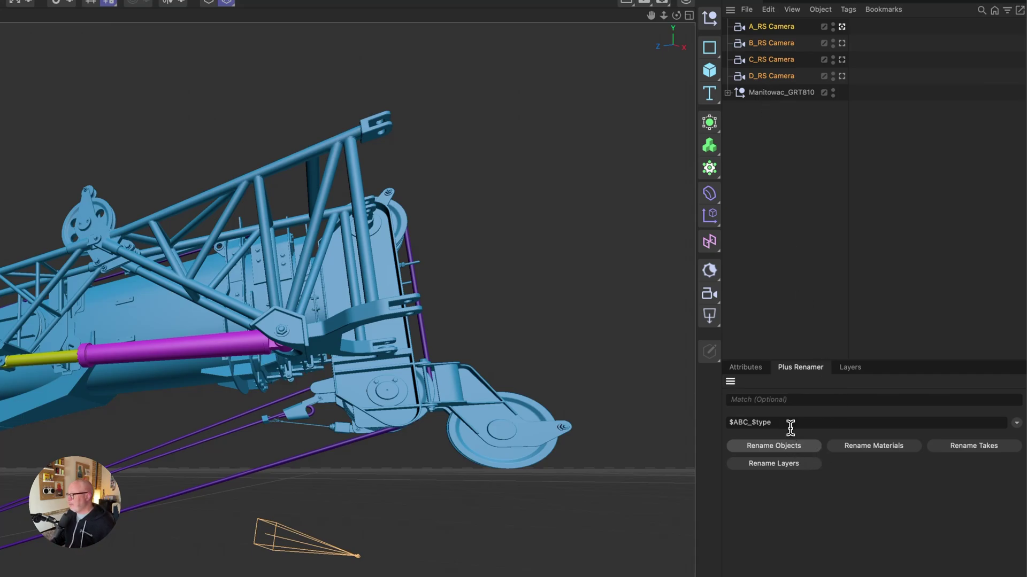
Step: Rename the four selected cameras with the two-digit padded-index pattern Cam_##
drag(786, 423, 732, 430)
text($n)
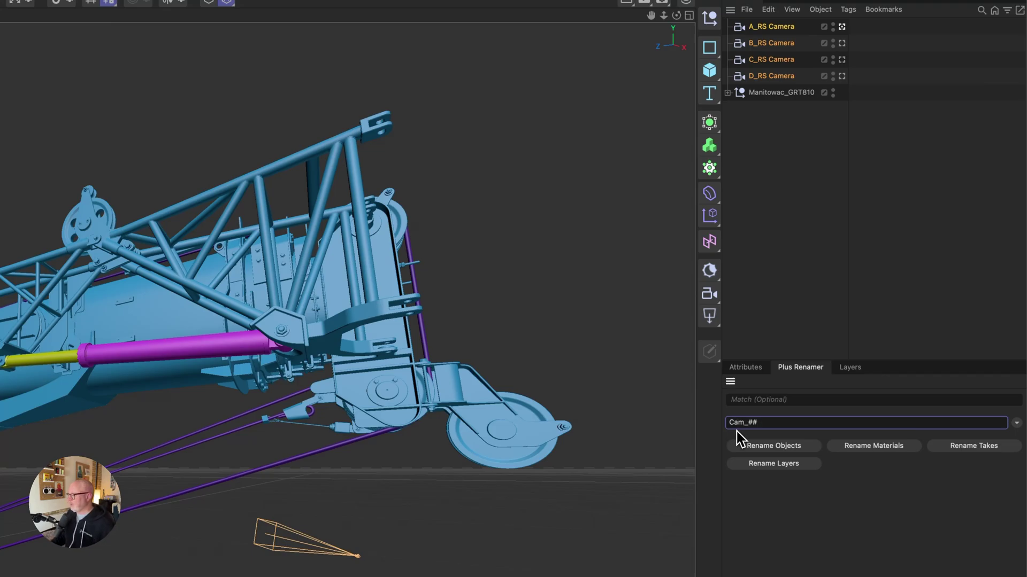
click(791, 447)
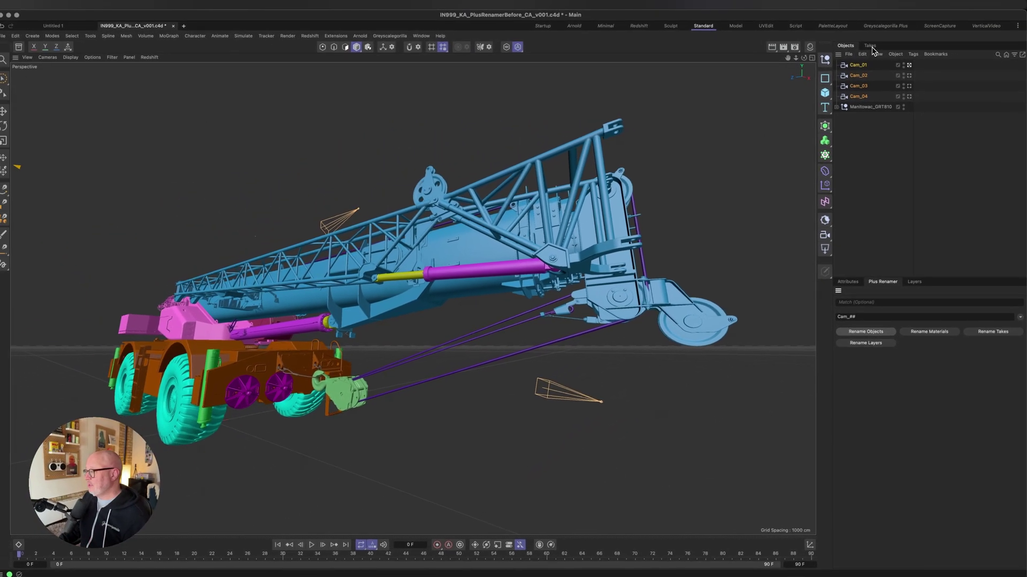
Step: Add four new takes beneath the Main take
click(871, 46)
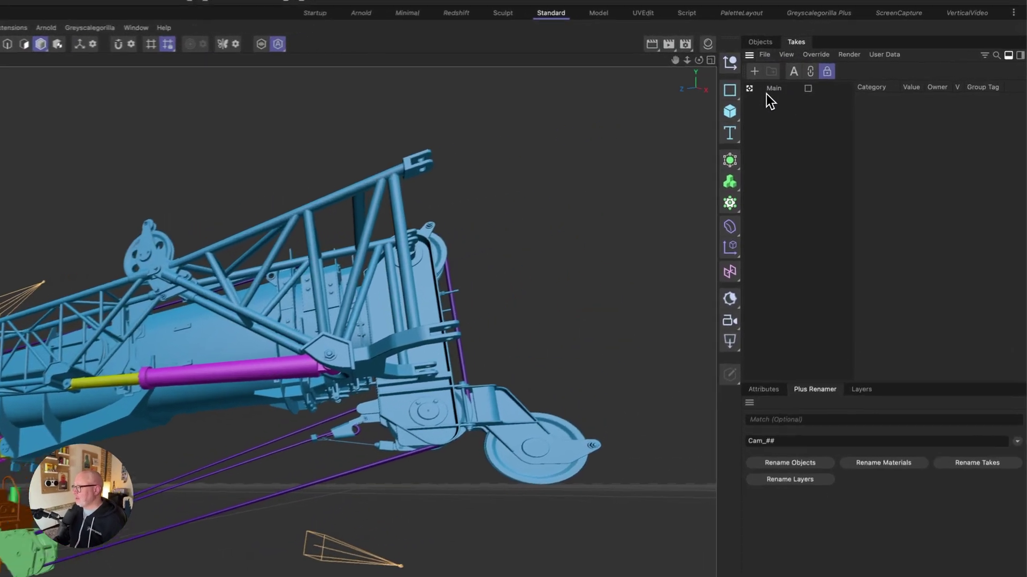
click(842, 65)
click(842, 65)
click(842, 65)
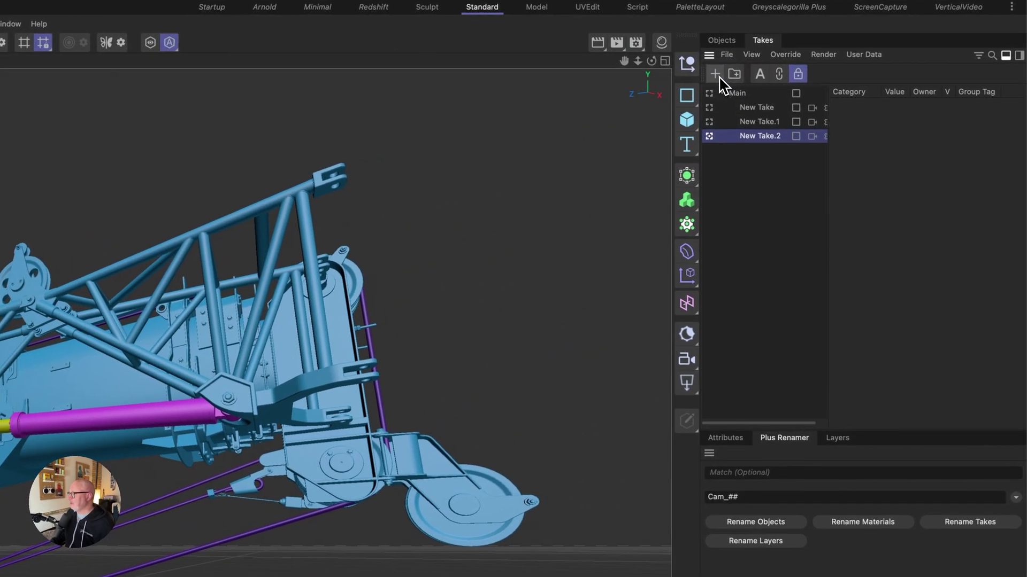
click(720, 76)
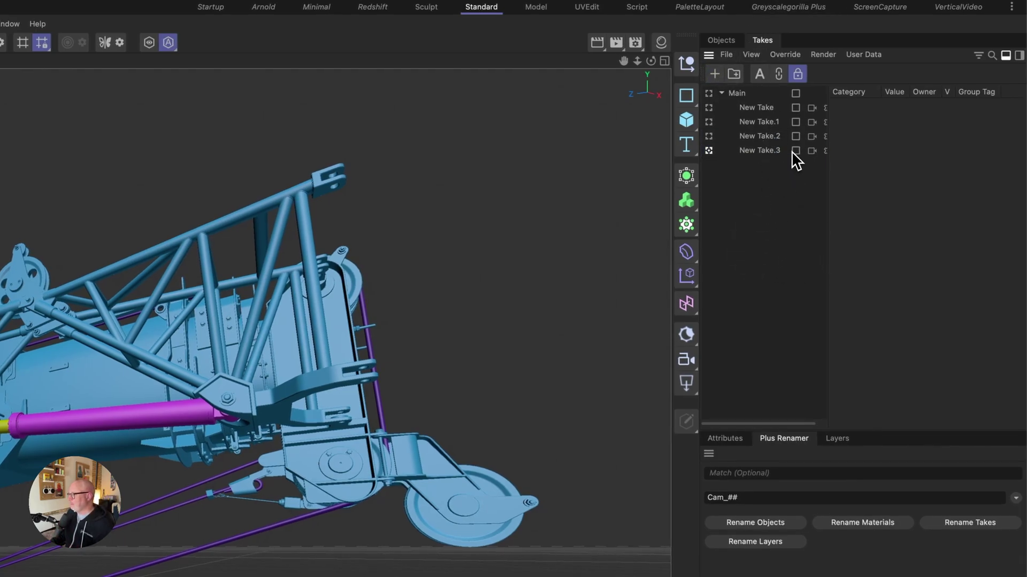
Step: Assign Cam_01, Cam_02, Cam_03 and Cam_04 in order as the cameras of the four new takes
click(811, 108)
click(848, 170)
click(813, 123)
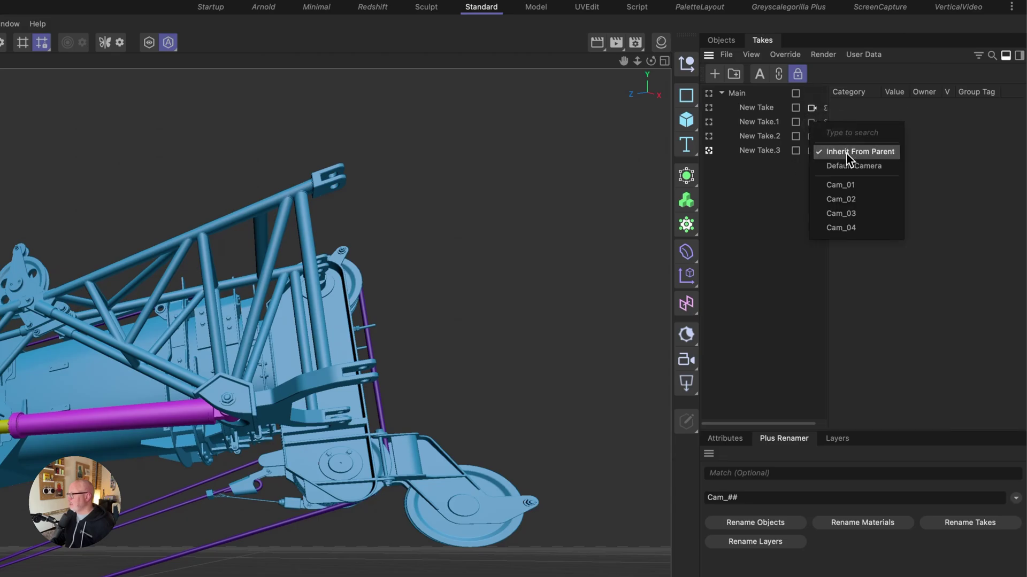
click(828, 200)
click(813, 138)
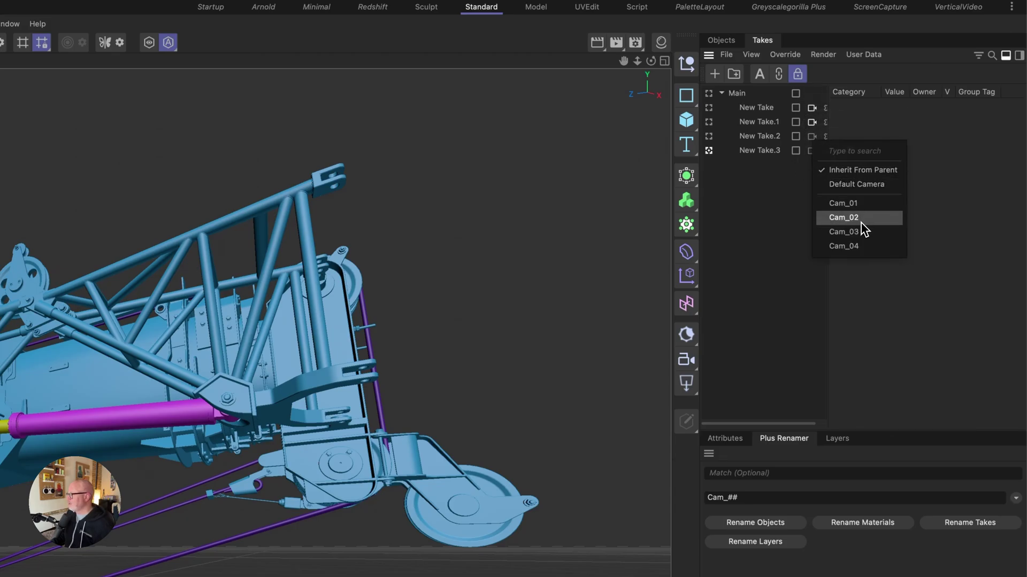
click(837, 232)
click(812, 151)
click(854, 261)
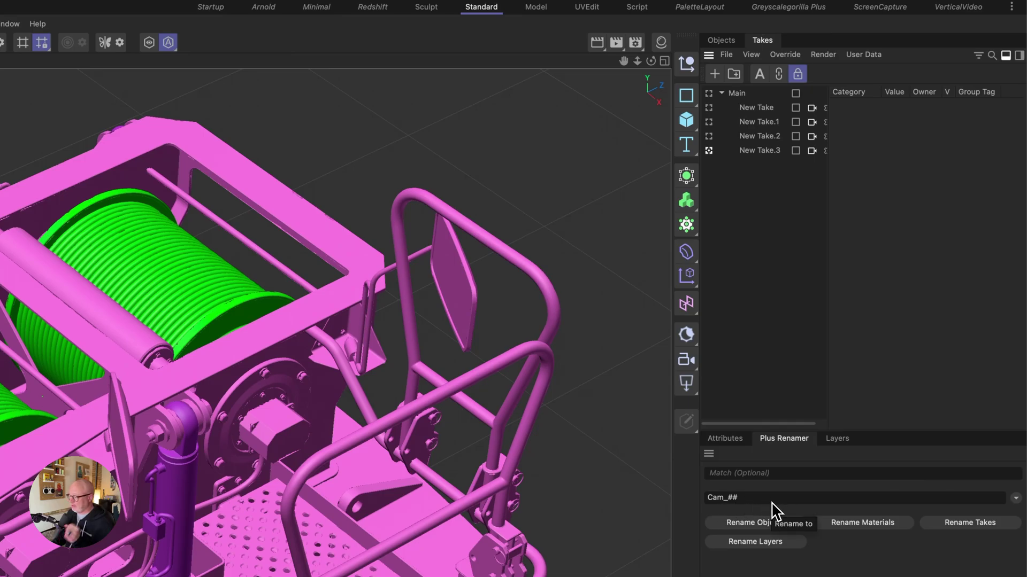
Step: Select all four new takes and rename them with the Plus Renamer pattern Cam_##
click(759, 109)
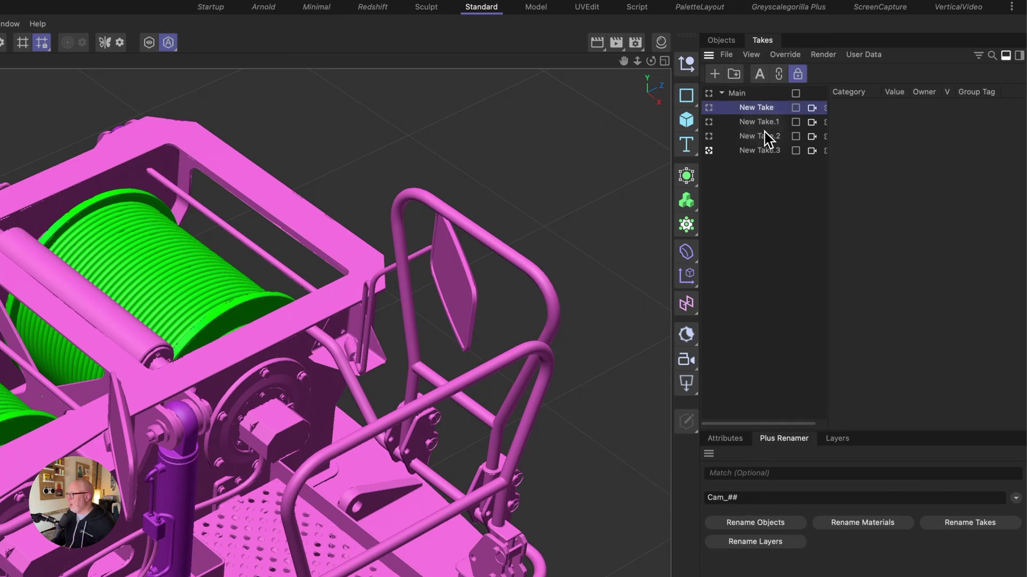
shift+click(769, 151)
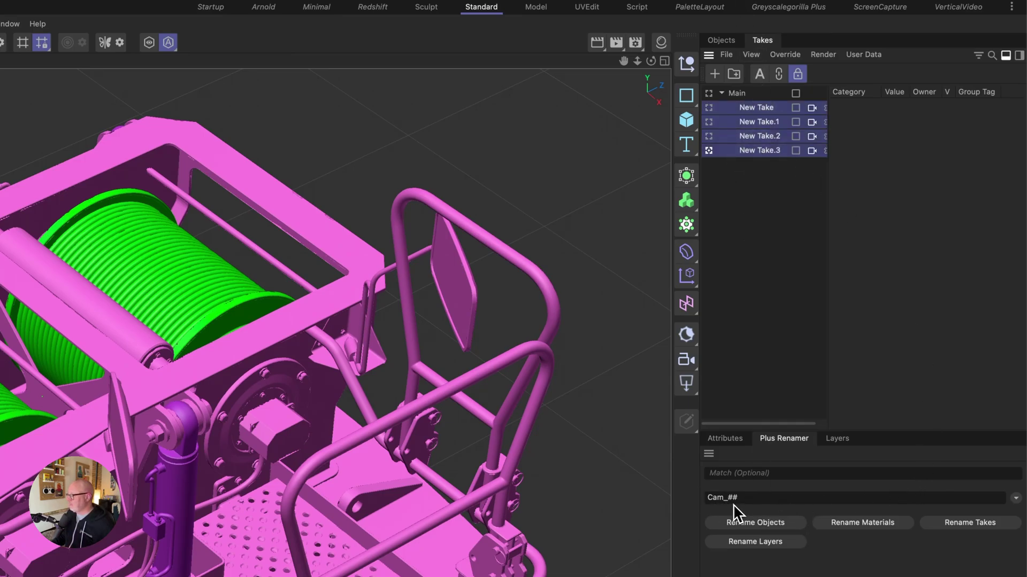
click(961, 526)
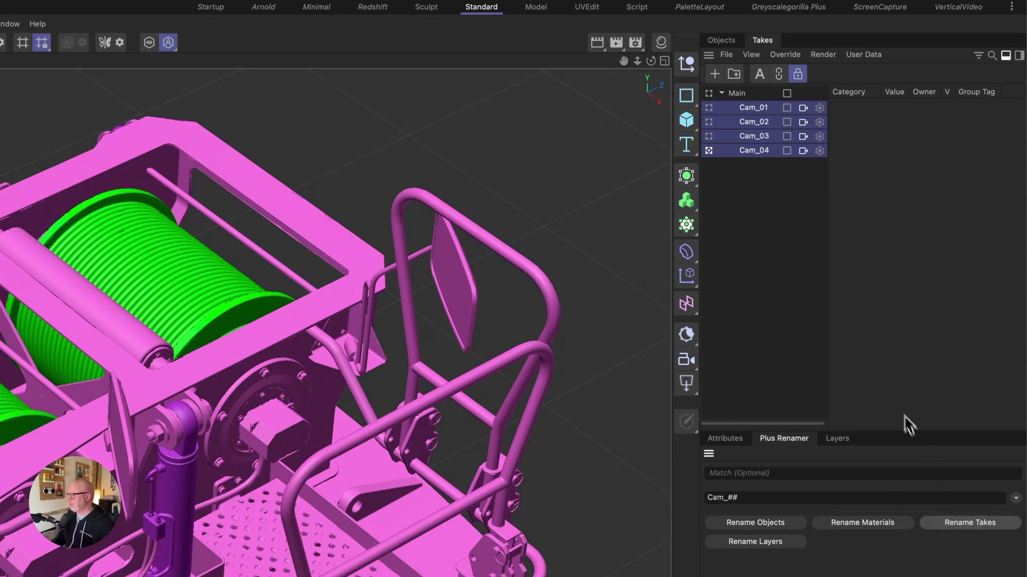
Step: Activate the four camera takes one after another to check their views, and return to the Main take
click(709, 107)
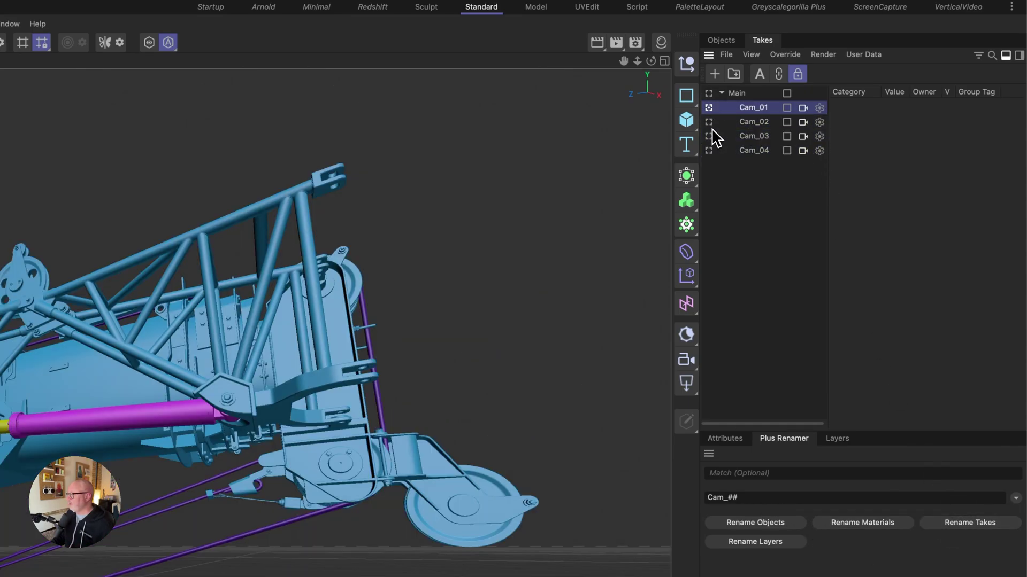
click(709, 122)
click(709, 137)
click(709, 150)
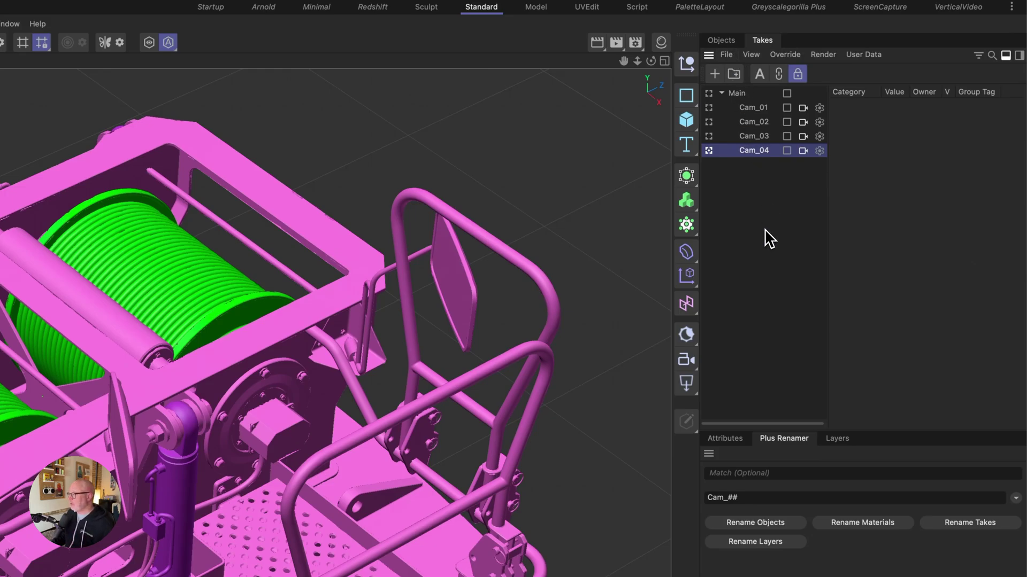
click(709, 94)
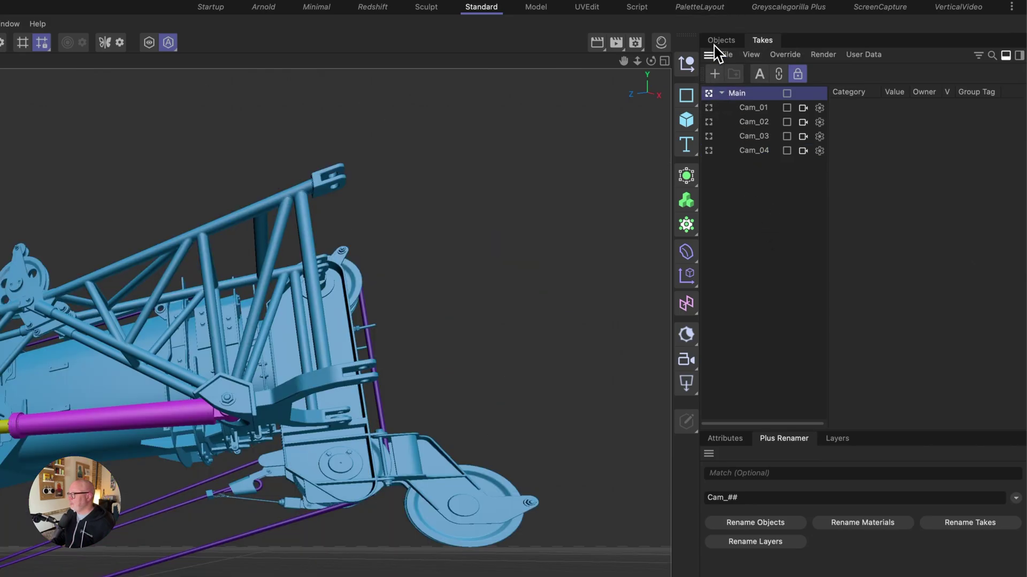
Step: Expand the Manitowac_GRT810 hierarchy in the scene's object list and enlarge the list to show more of its parts
click(717, 40)
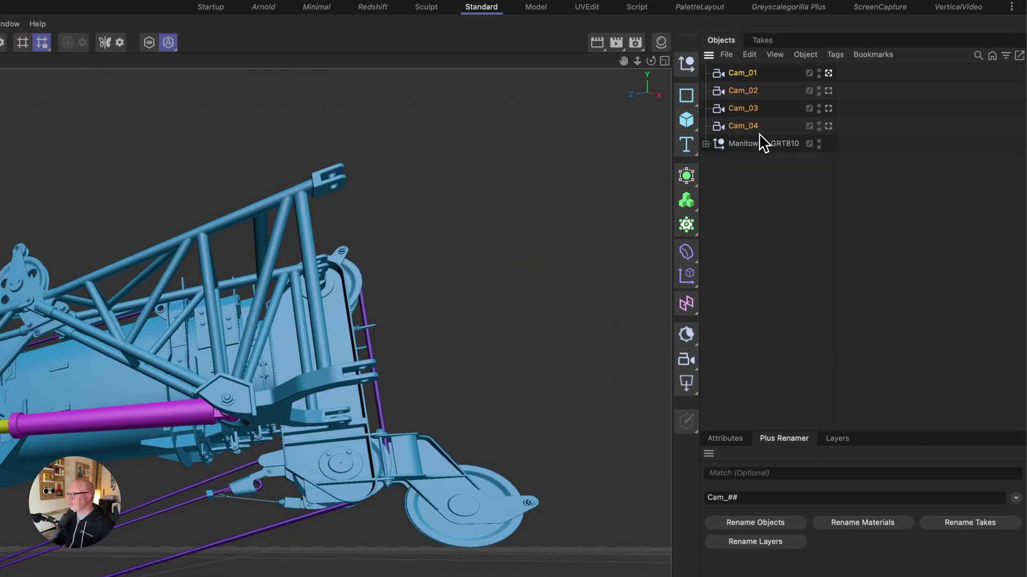
click(705, 143)
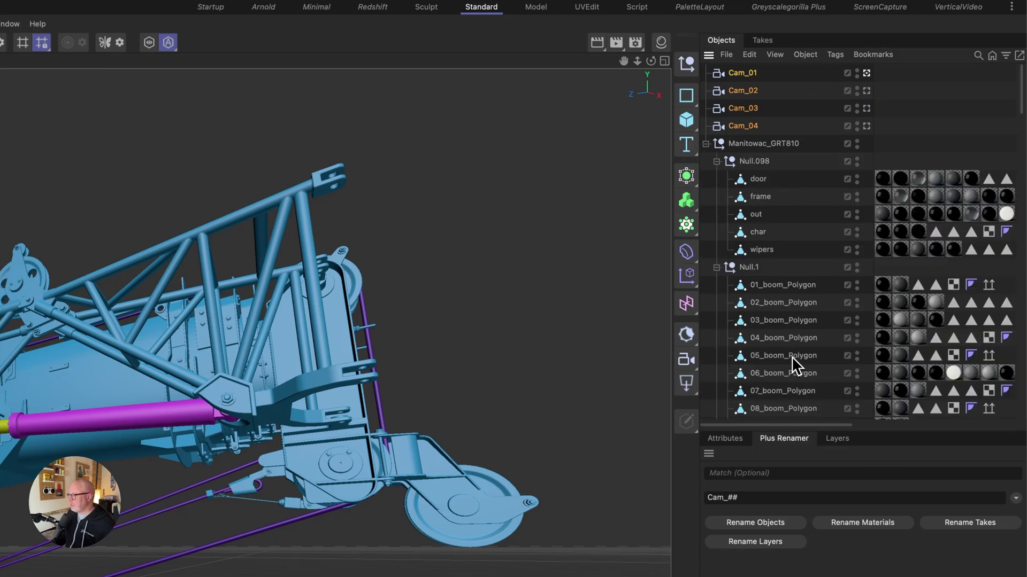
drag(769, 425, 769, 575)
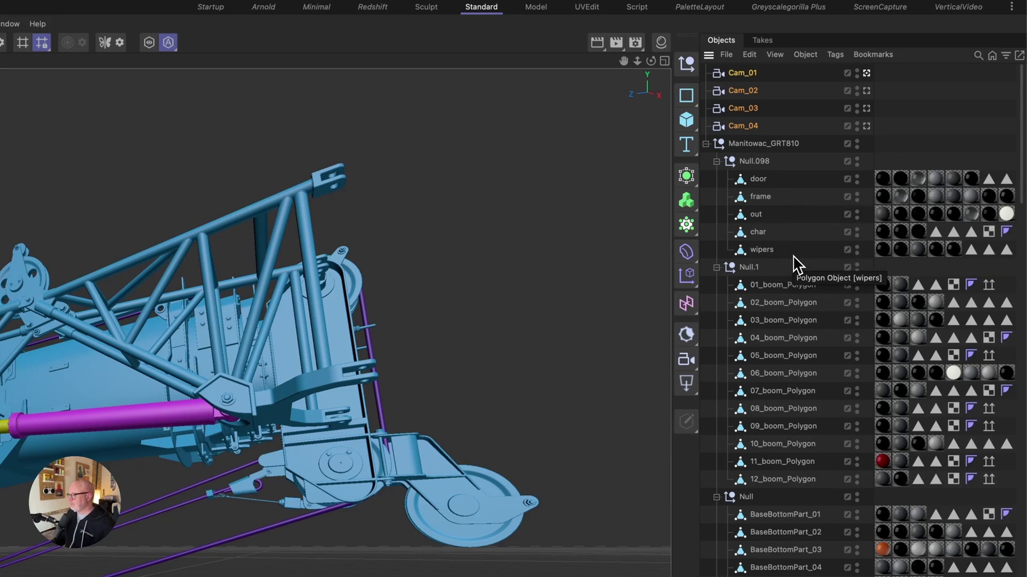
scroll(810, 284, down, 3)
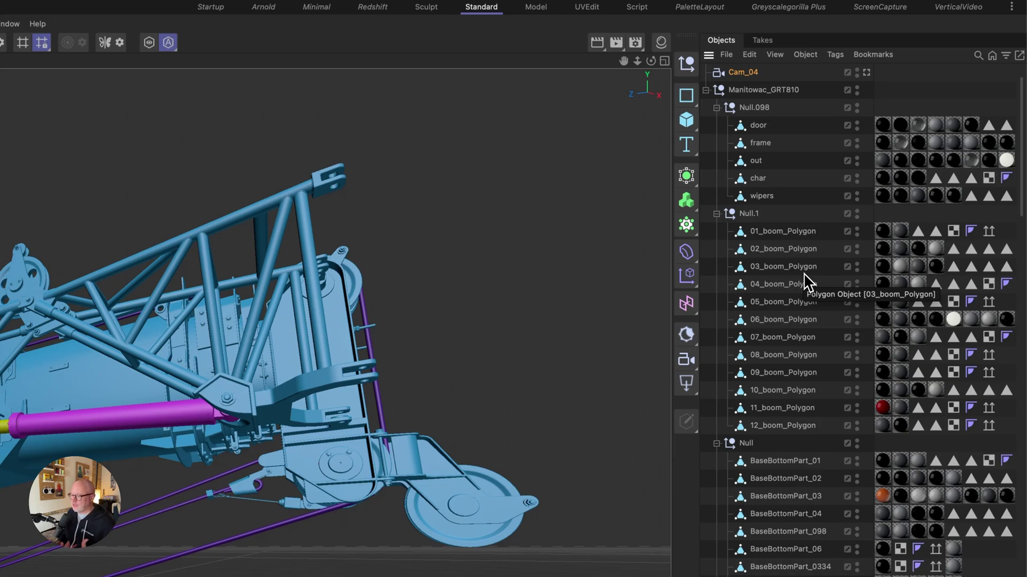
Step: Select the twelve boom polygon objects 01_boom_Polygon to 12_boom_Polygon under Null.1 and isolate them in the viewport
click(783, 231)
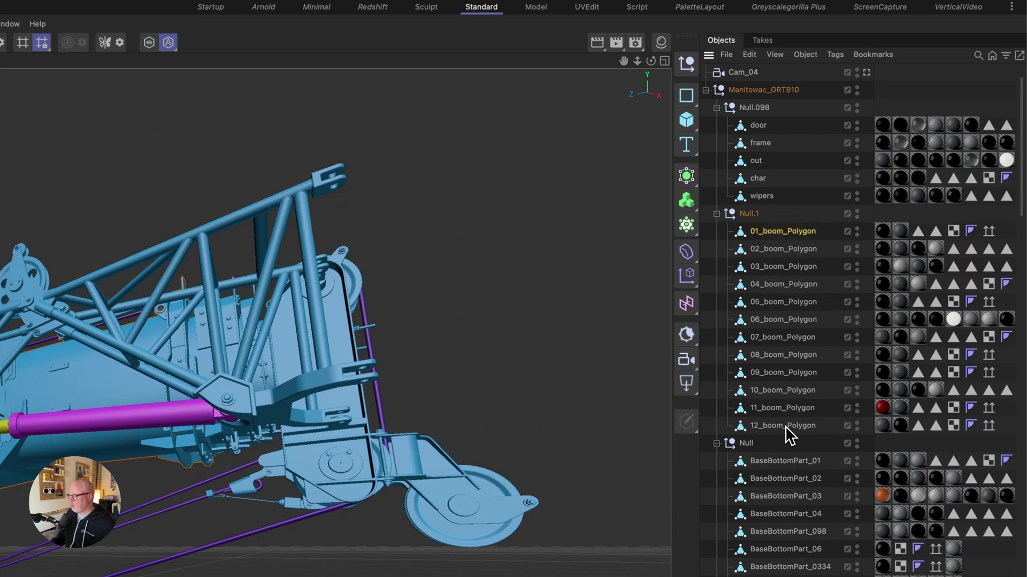
click(787, 427)
shift+click(784, 231)
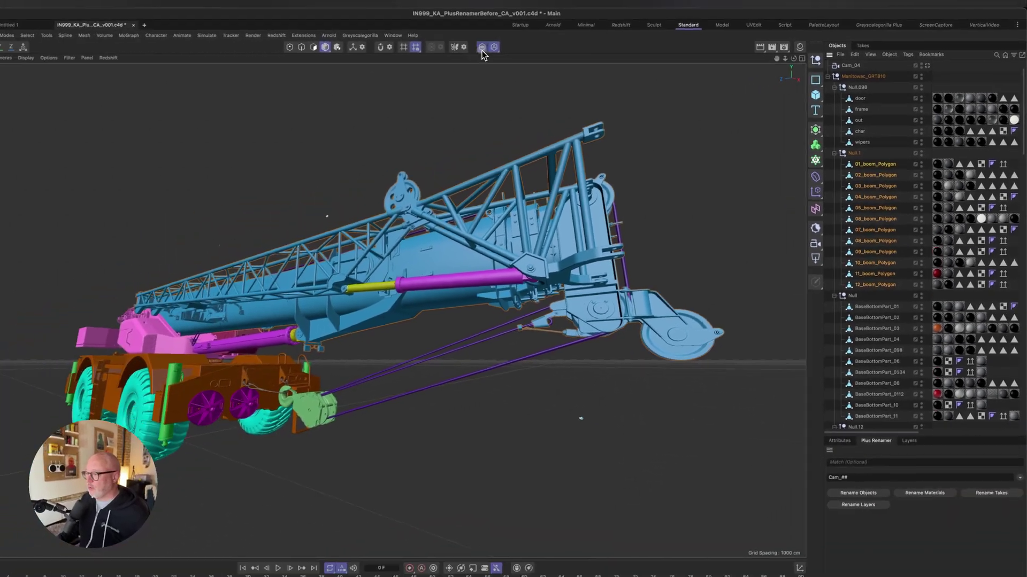
click(149, 43)
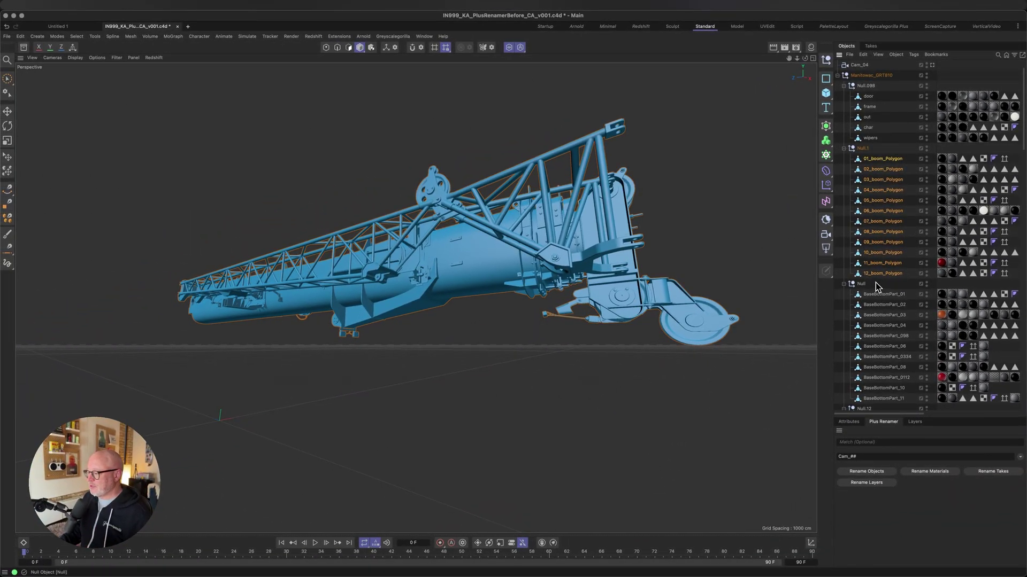
Step: Rename the twelve selected boom objects with the Plus Renamer pattern Boom_##, and their parent Null.1 as Boom
double_click(859, 457)
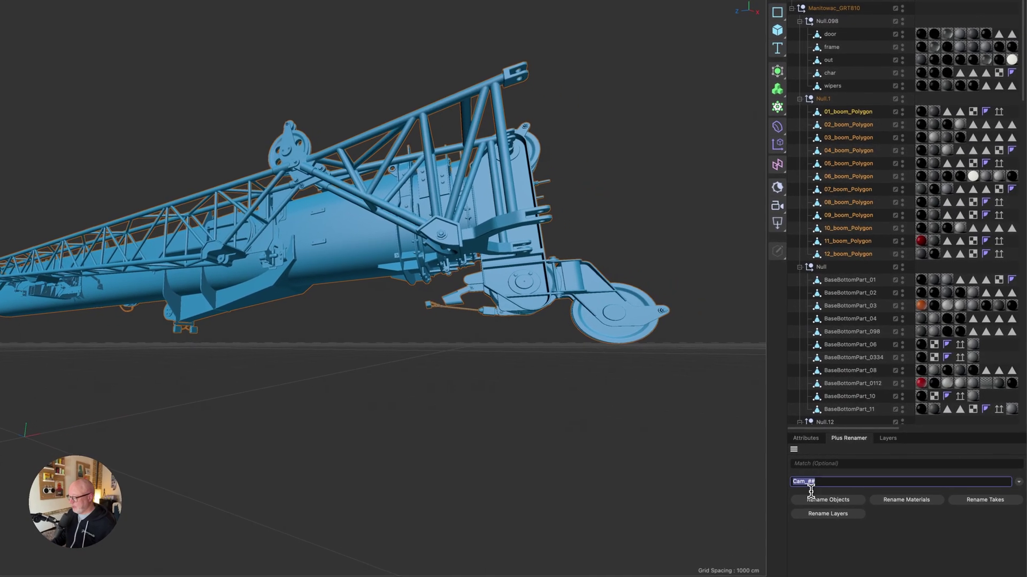
text(Boo)
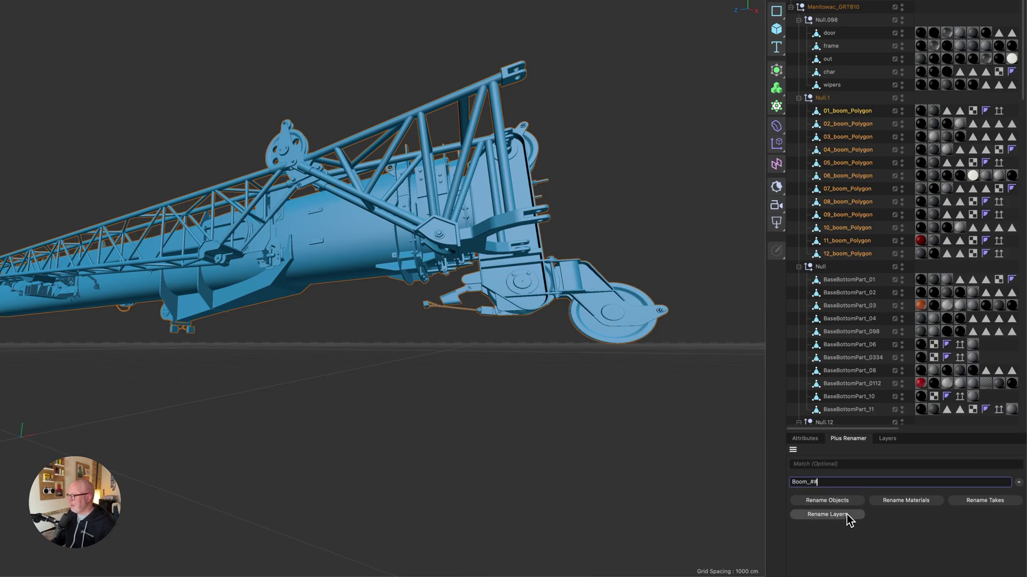
click(838, 501)
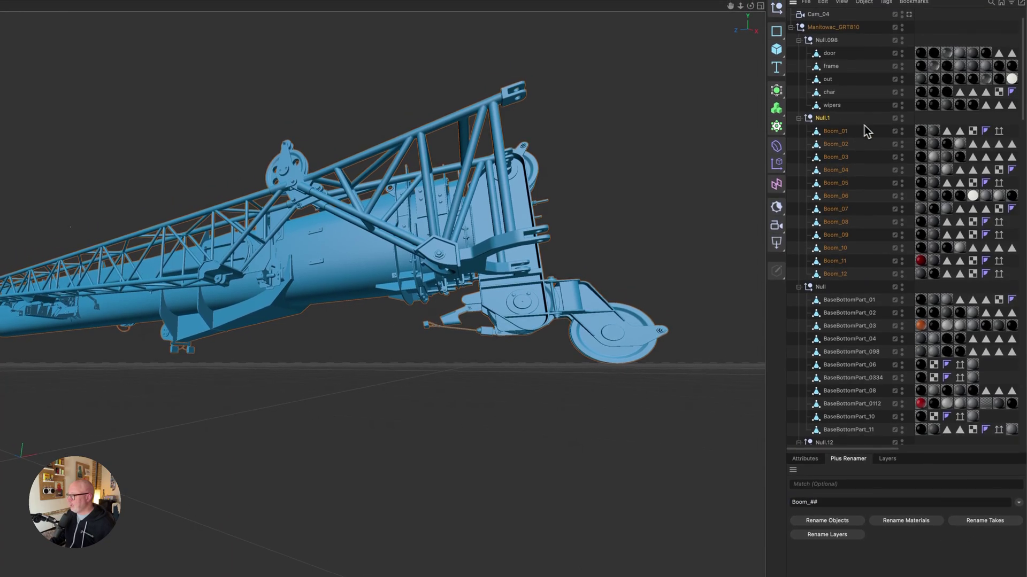
click(832, 504)
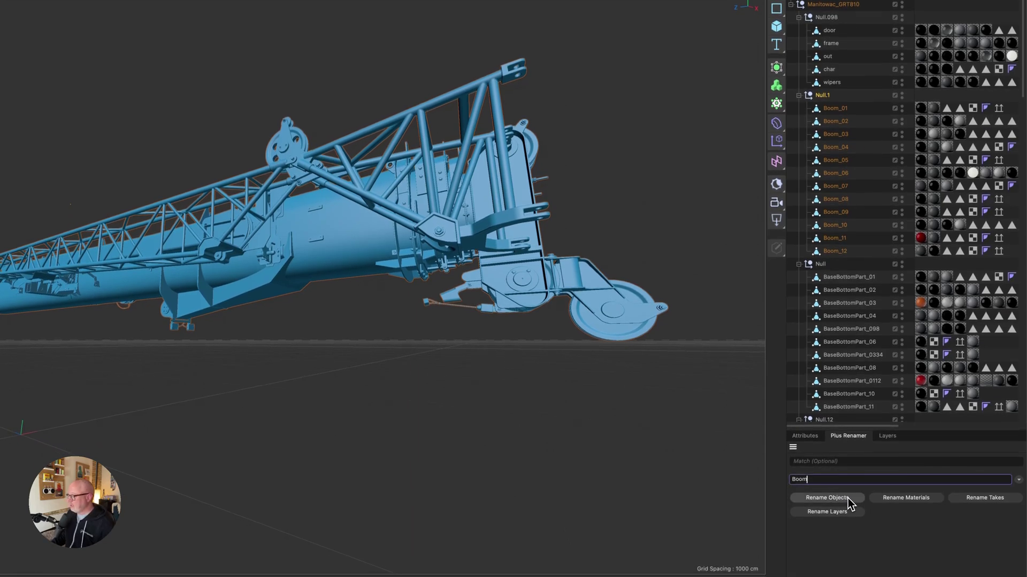
click(846, 502)
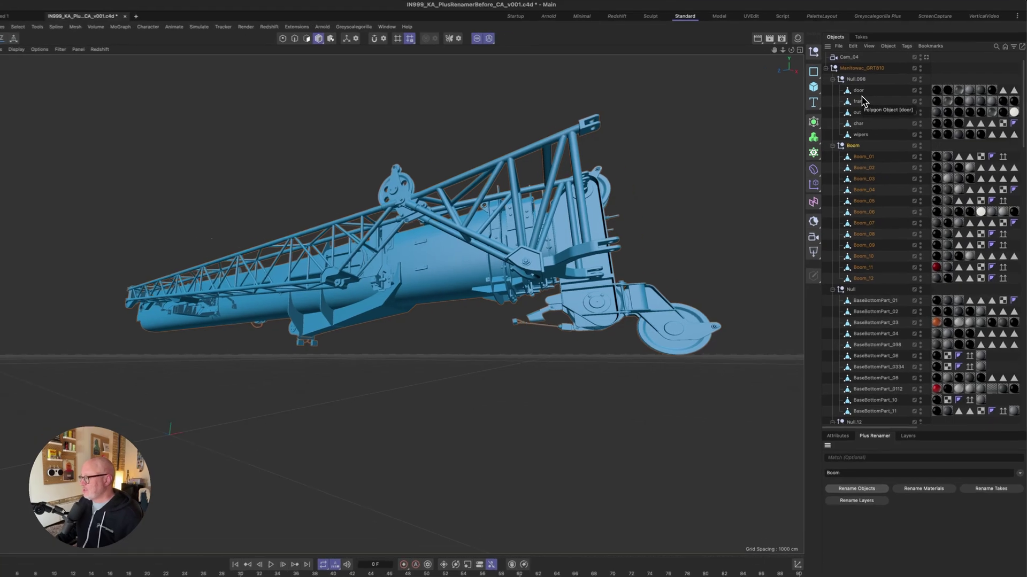
Step: Select the five objects door to wipers under Null.098 and prefix their current names using the pattern Cab_$name
click(867, 86)
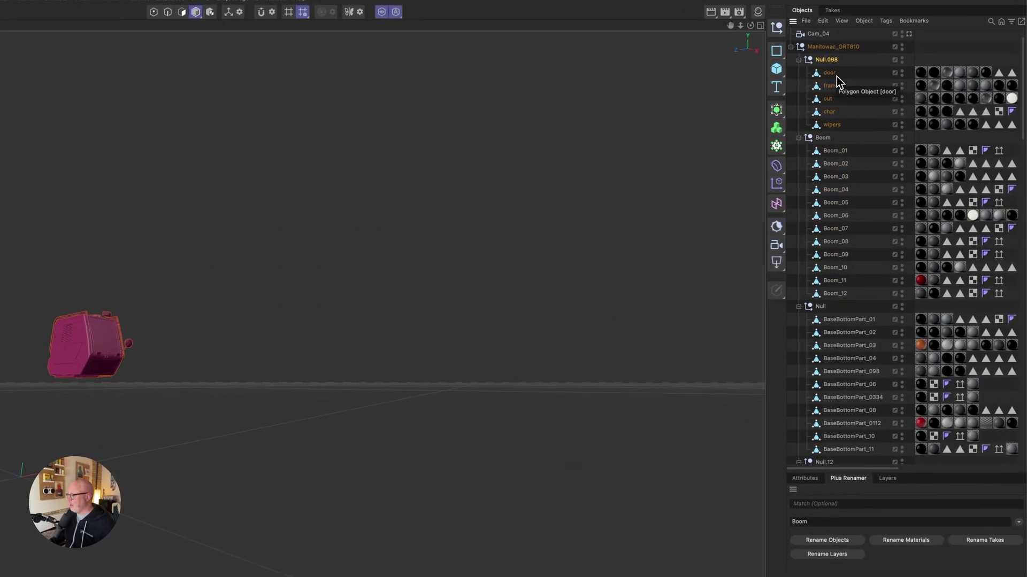
click(834, 74)
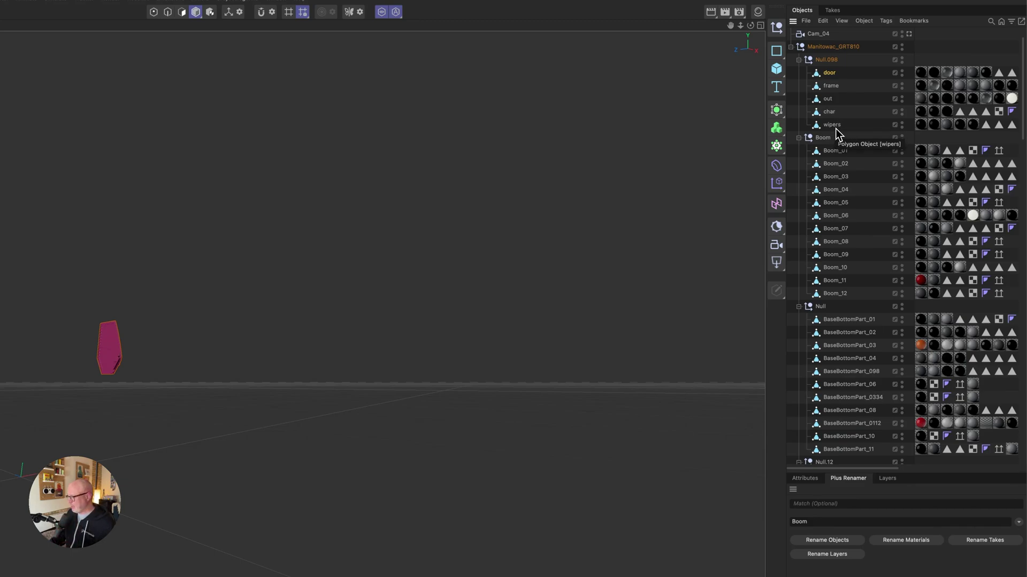
shift+click(835, 126)
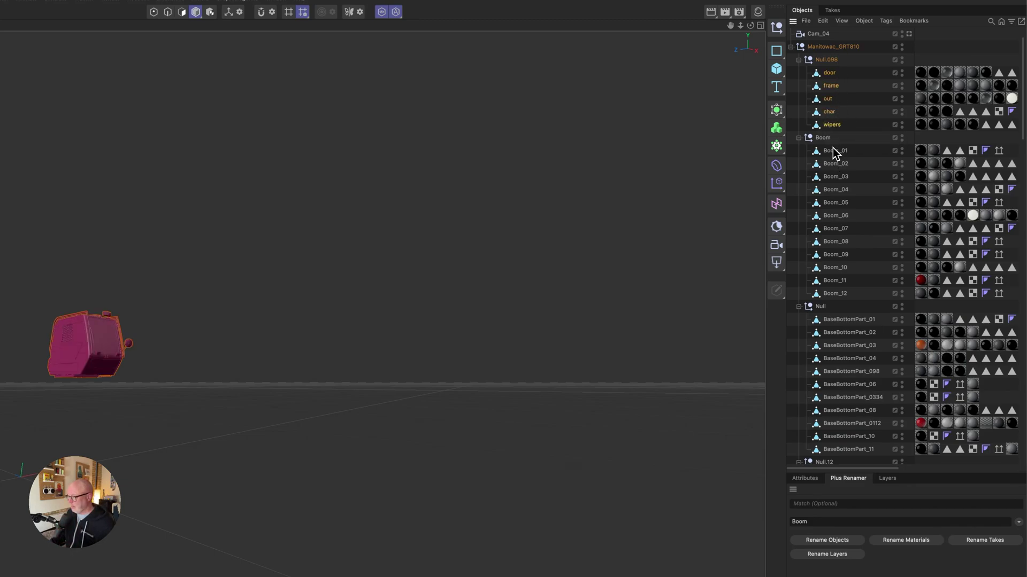
double_click(802, 519)
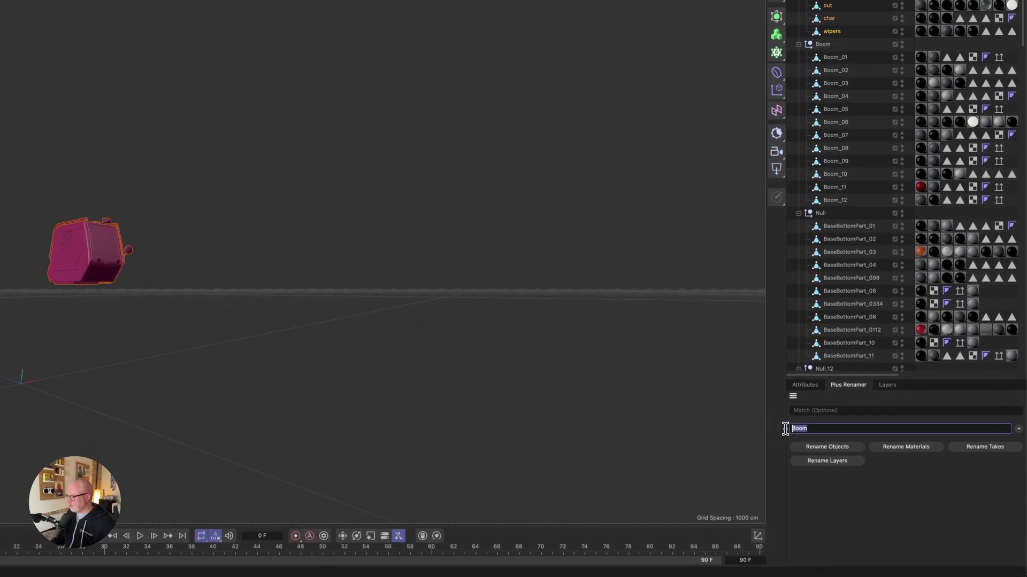
key(BackSpace)
text(Cab_)
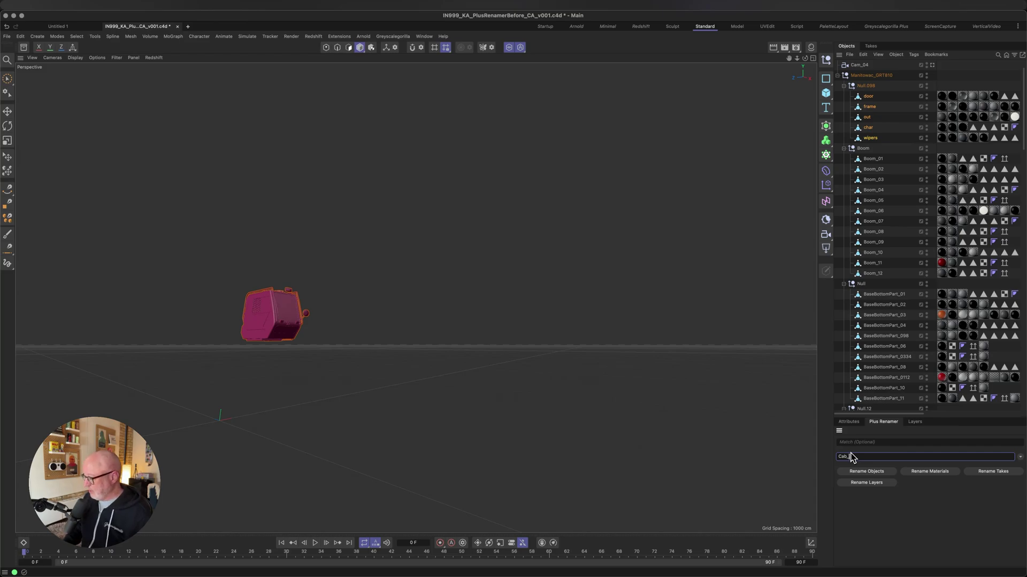
click(1020, 457)
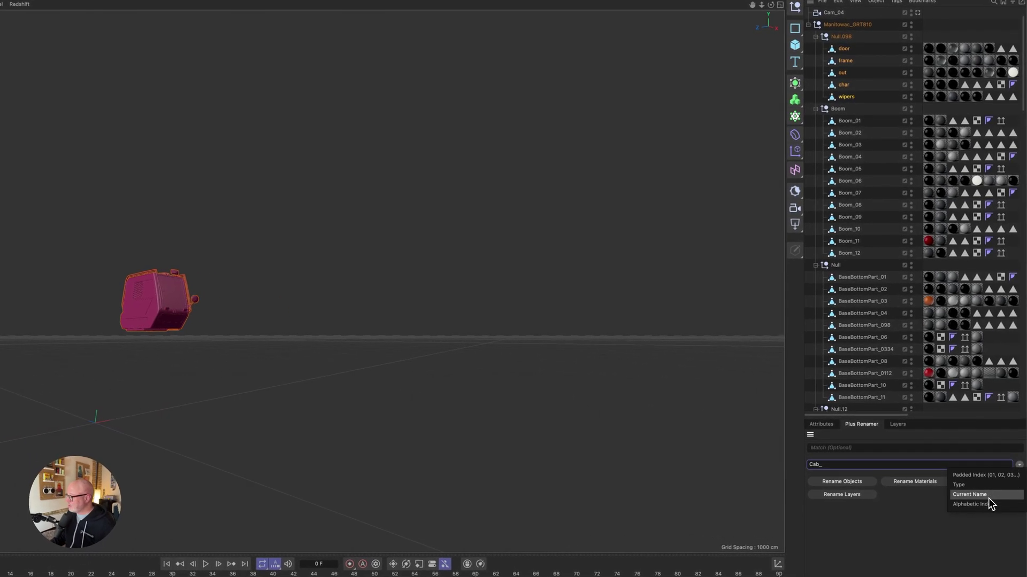
click(988, 497)
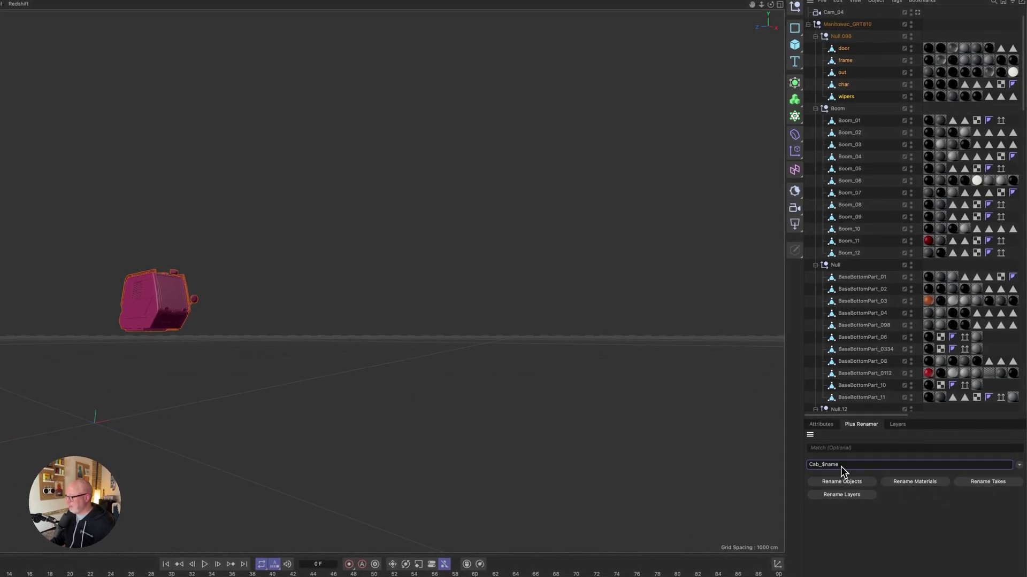
click(1020, 466)
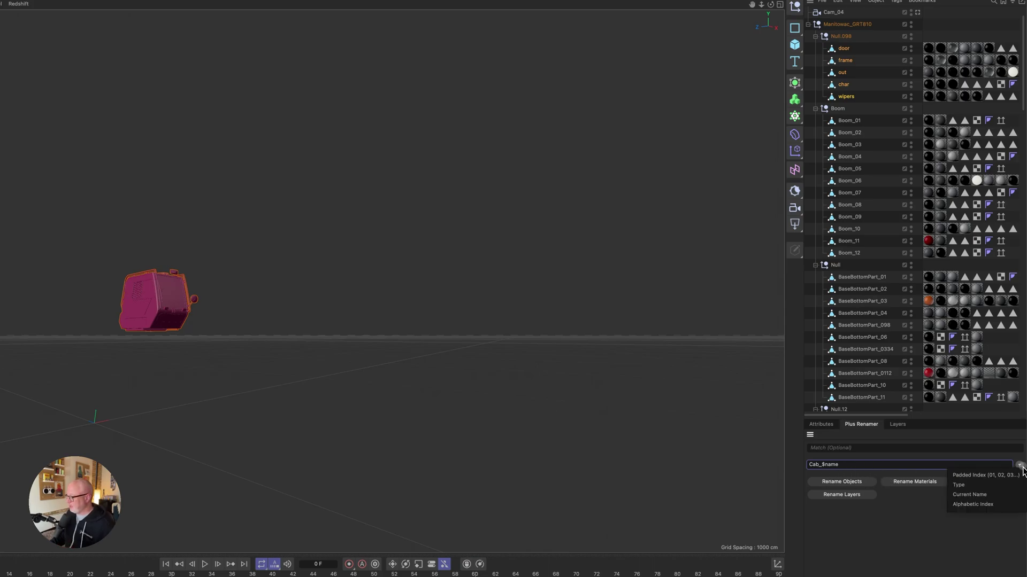
click(933, 518)
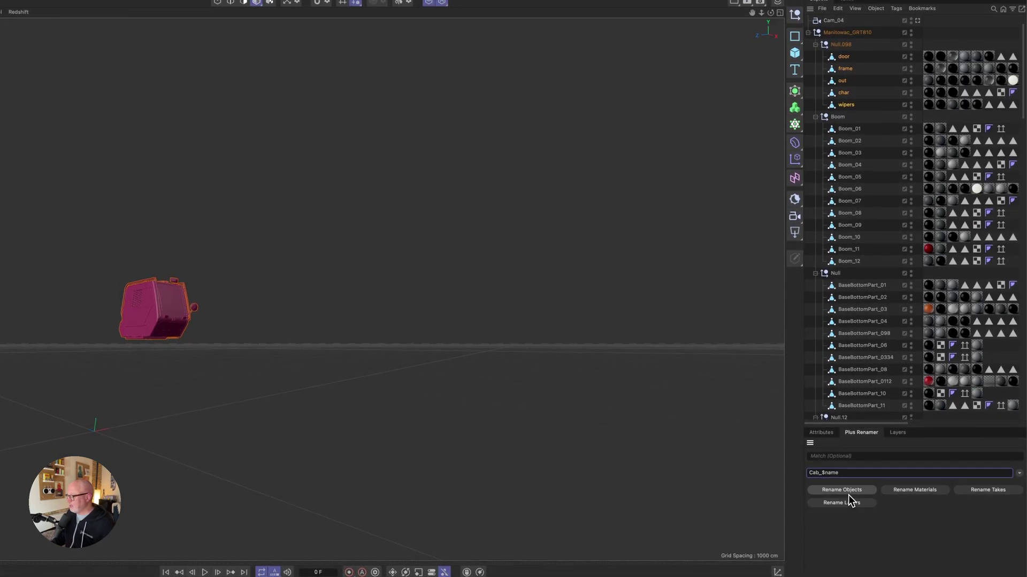
click(848, 509)
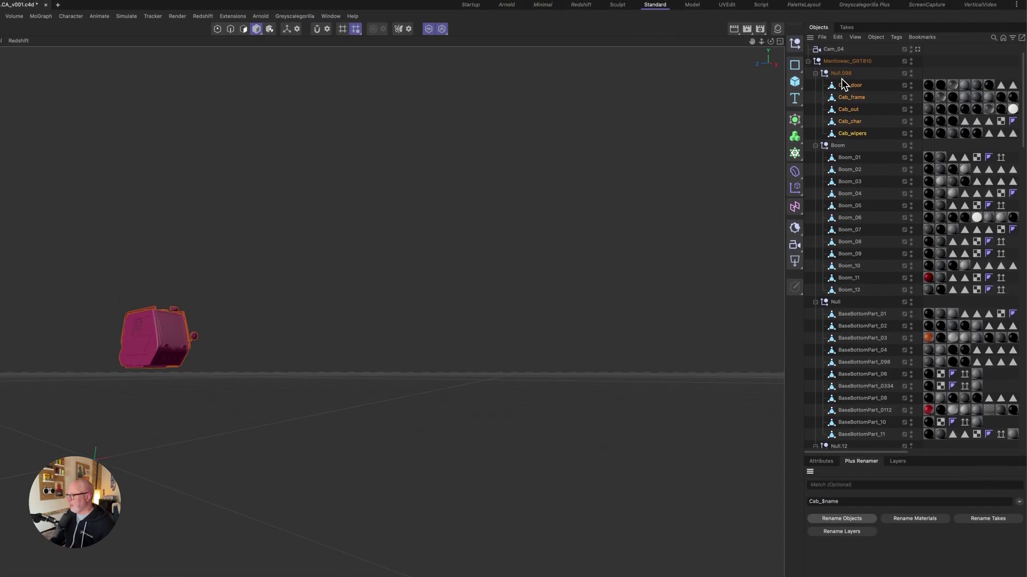
Step: Rename the parent null of the cab parts, Null.098, as Cab with the Plus Renamer
click(862, 502)
key(BackSpace)
key(BackSpace)
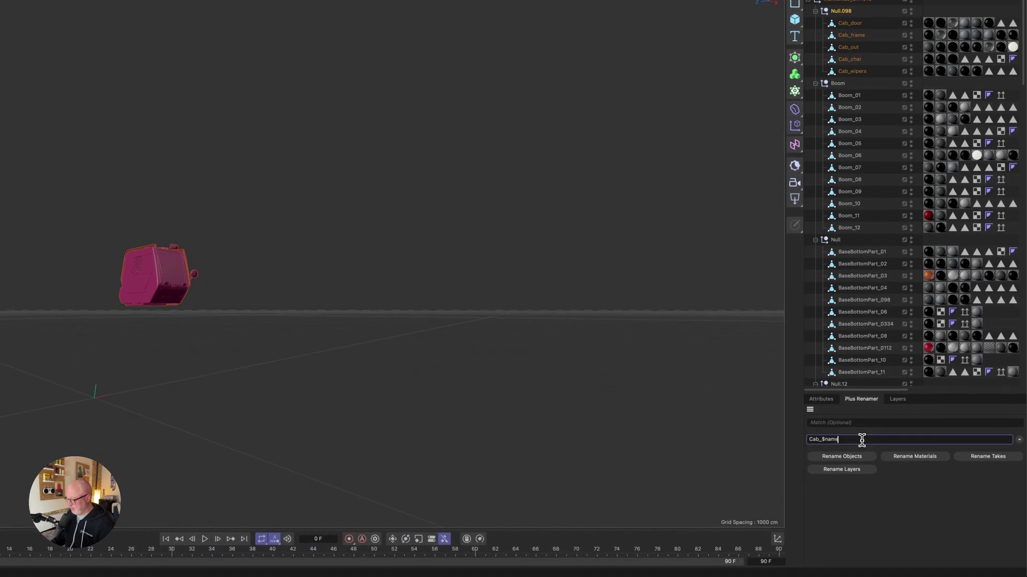
key(BackSpace)
key(BackSpace)
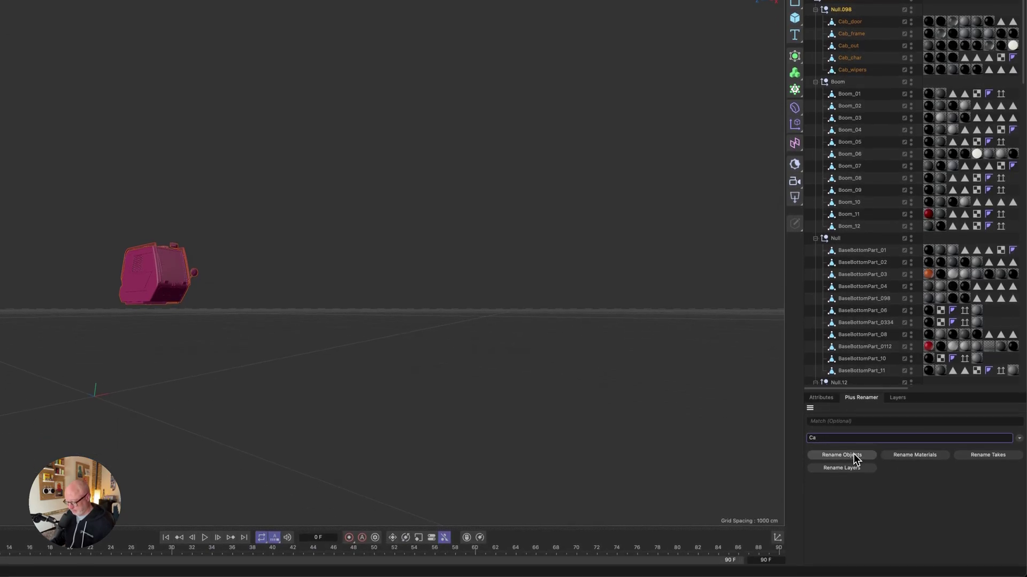
text(b)
click(853, 458)
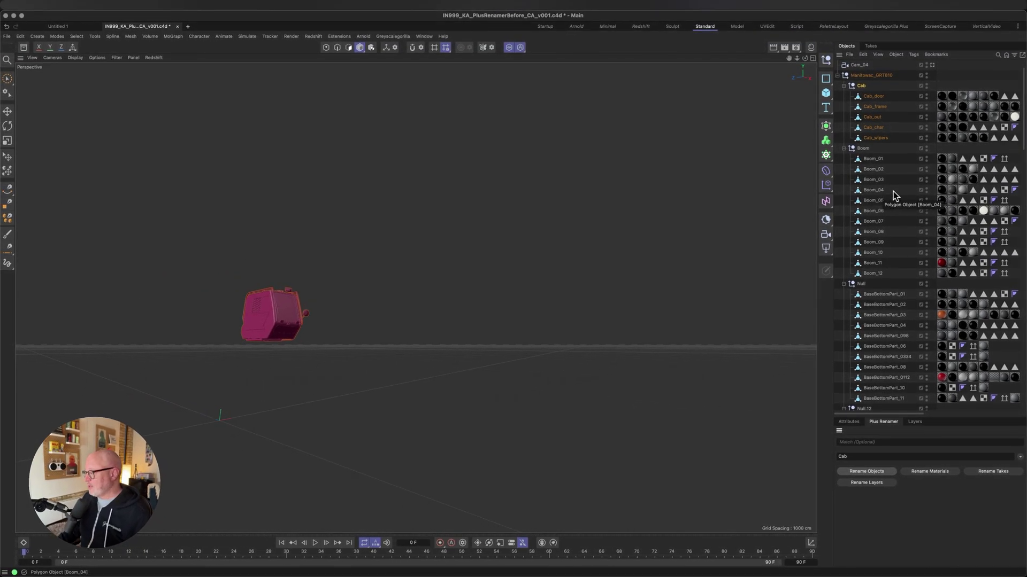
Step: Select the eleven BaseBottomPart objects under Null and clear the Plus Renamer's rename pattern
scroll(901, 224, down, 3)
click(887, 224)
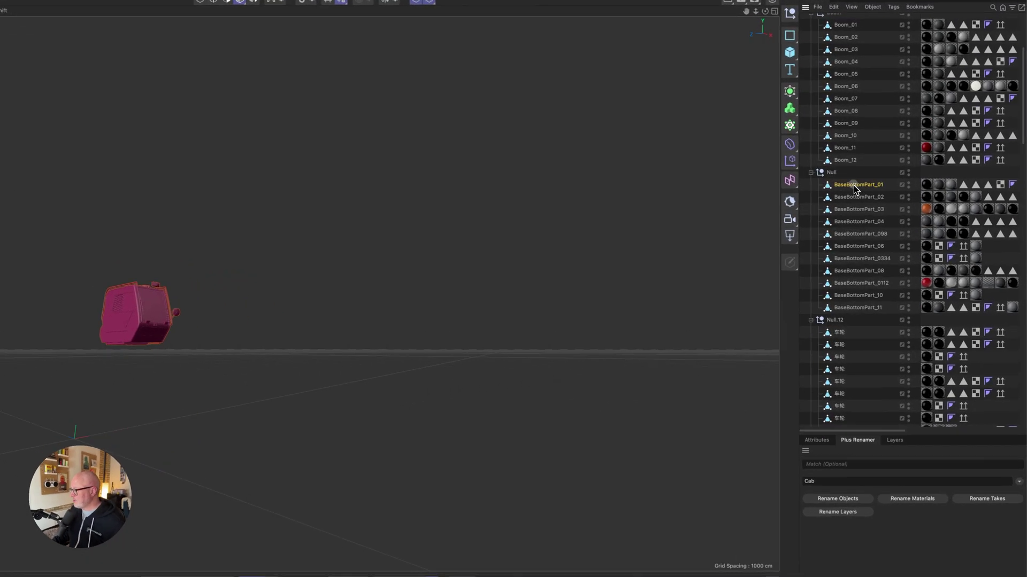
shift+click(885, 329)
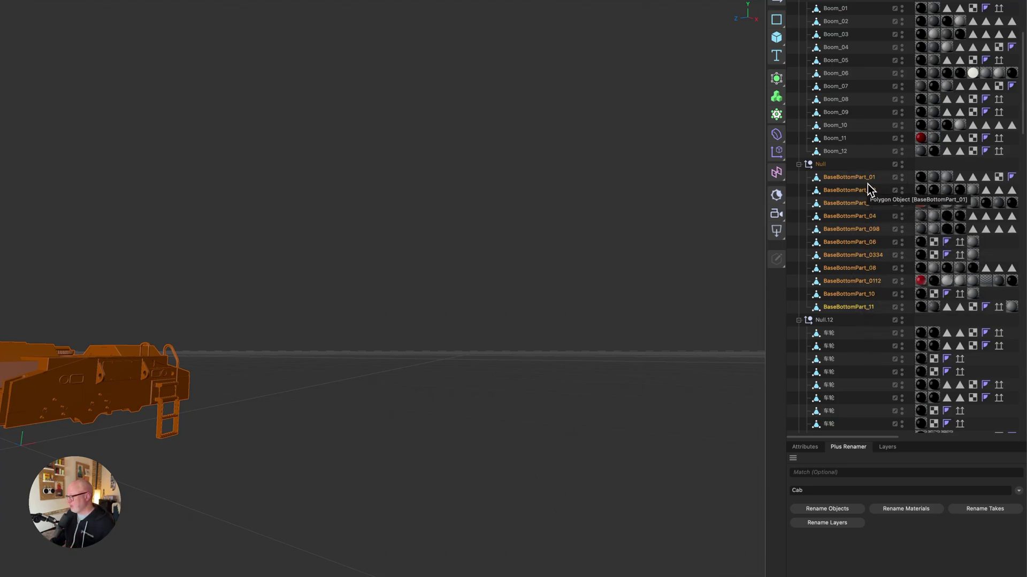
drag(819, 490, 779, 488)
key(BackSpace)
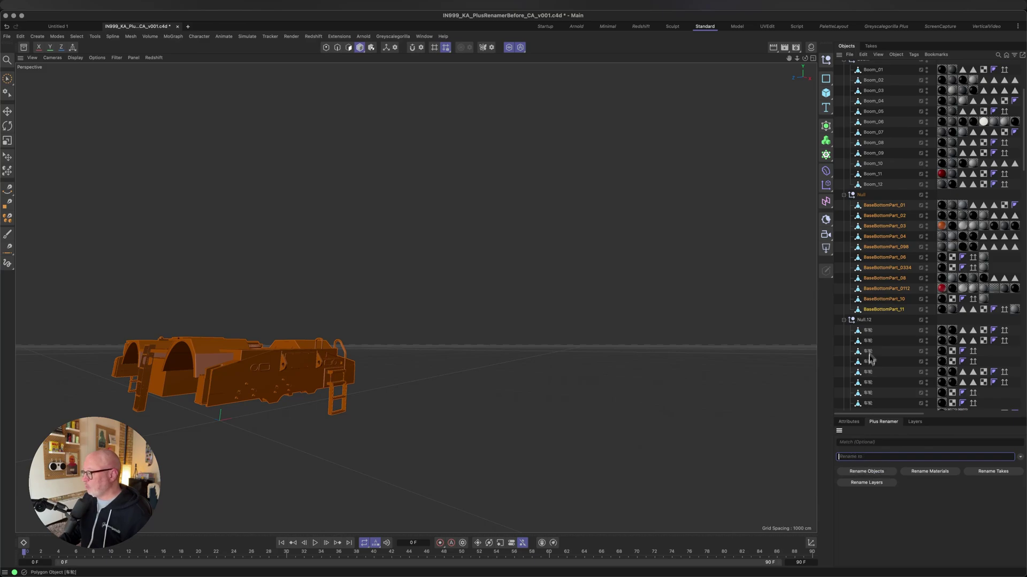
Step: Copy the base name from BaseBottomPart_03 and renumber all eleven base parts with the pattern BaseBottomPart_##
double_click(896, 226)
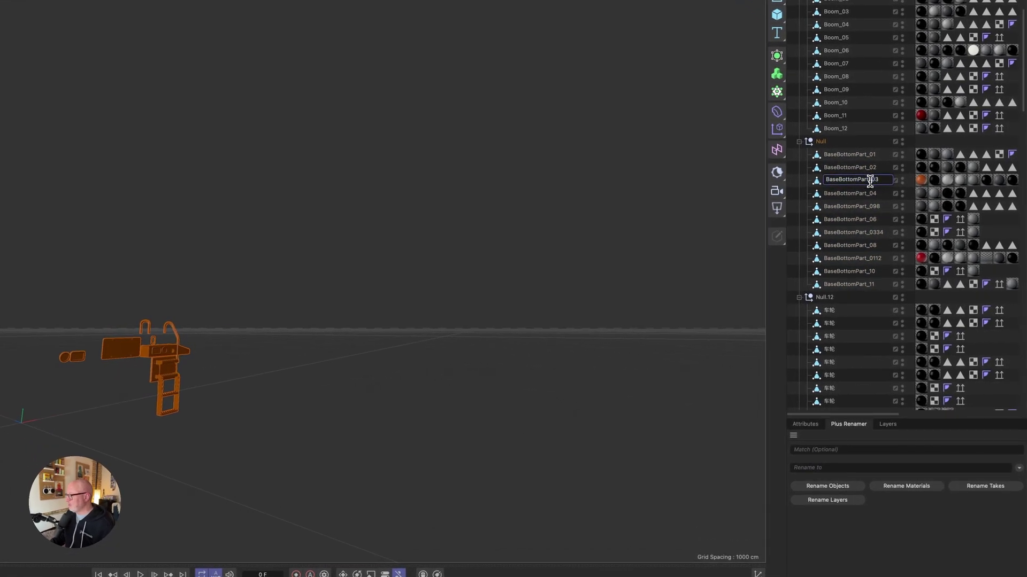
drag(897, 226, 863, 226)
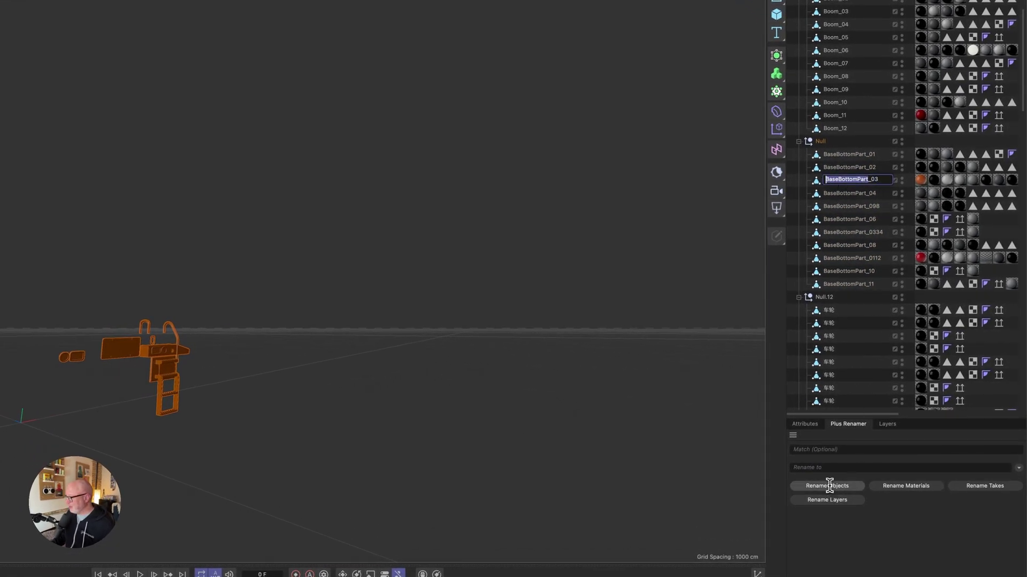
click(814, 467)
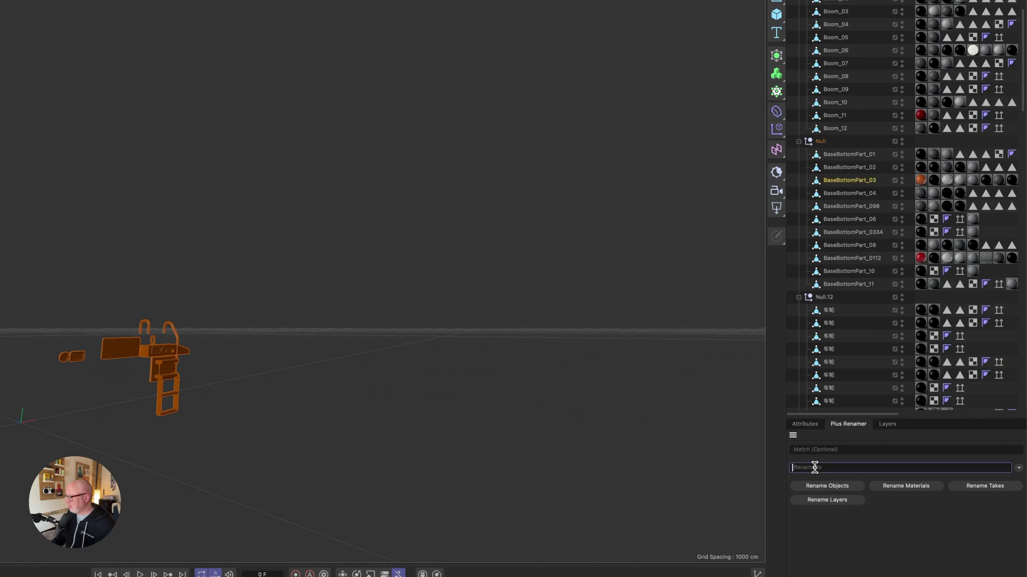
click(845, 487)
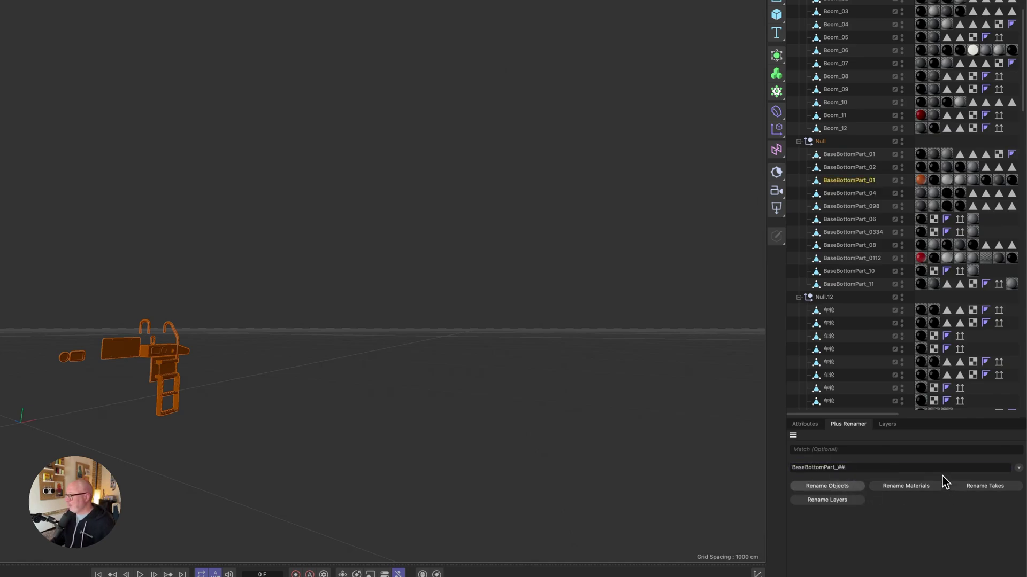
drag(865, 154, 865, 316)
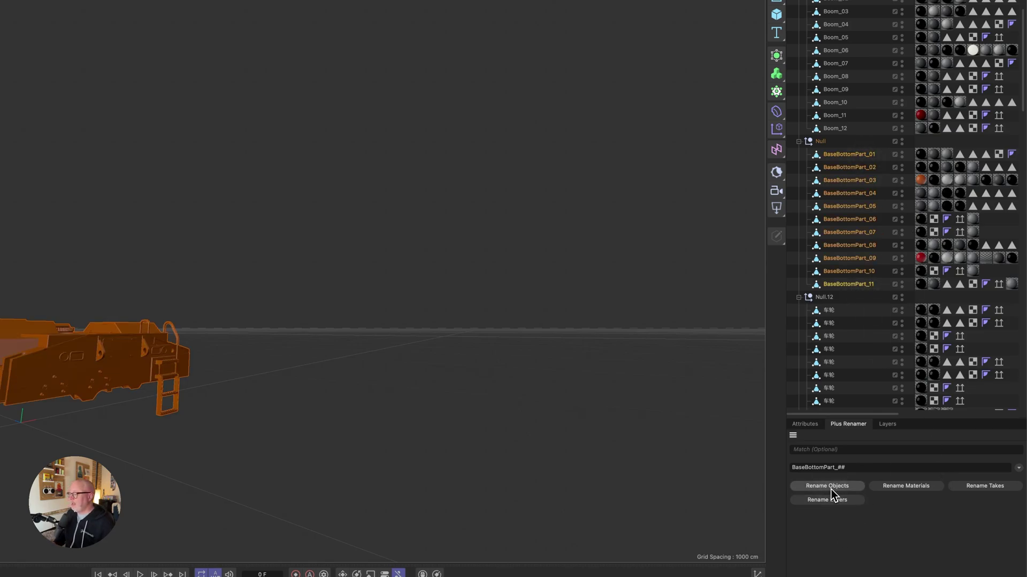
Step: Rename the parent null of the base parts as BaseBottomPart
click(819, 142)
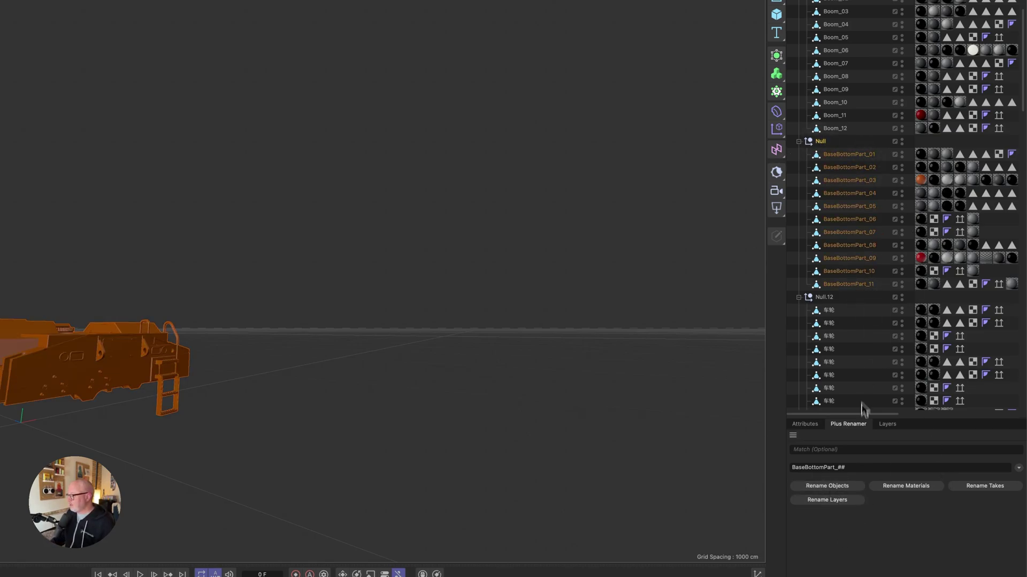
click(851, 469)
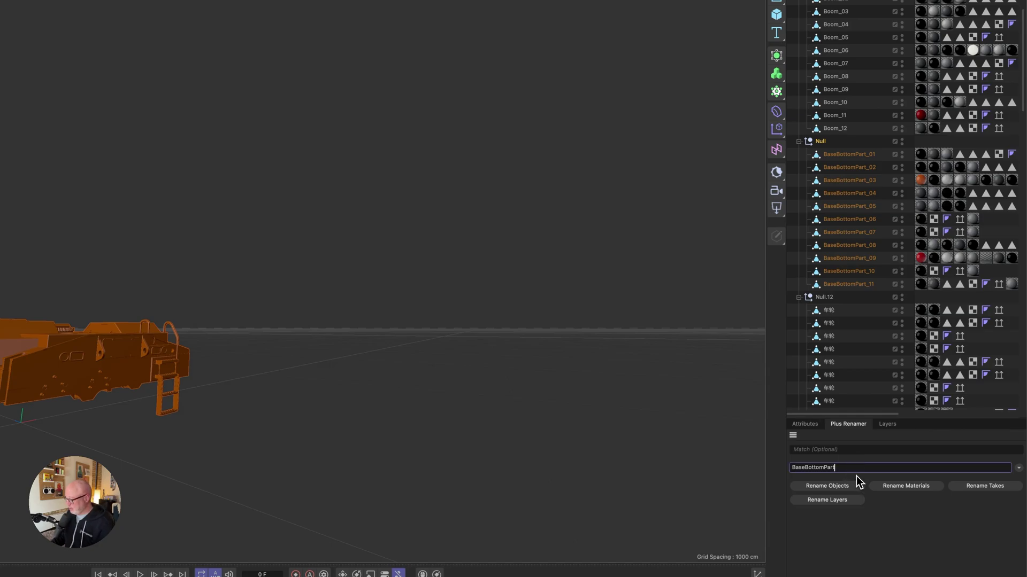
click(829, 486)
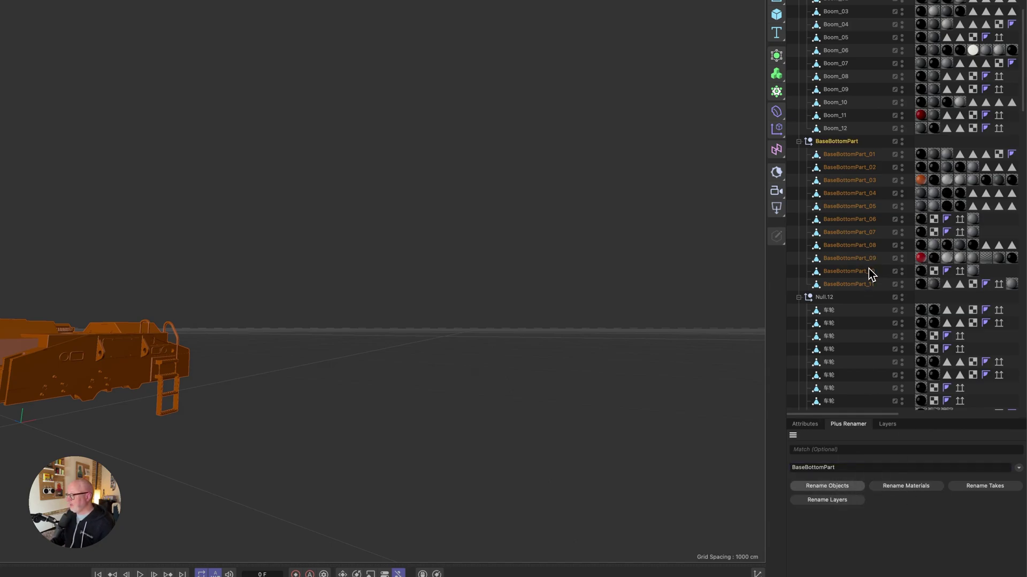
Step: Rename the thirteen wheel objects under Null.12 with the alphabetic-index pattern Tires_$ABC
scroll(876, 270, down, 5)
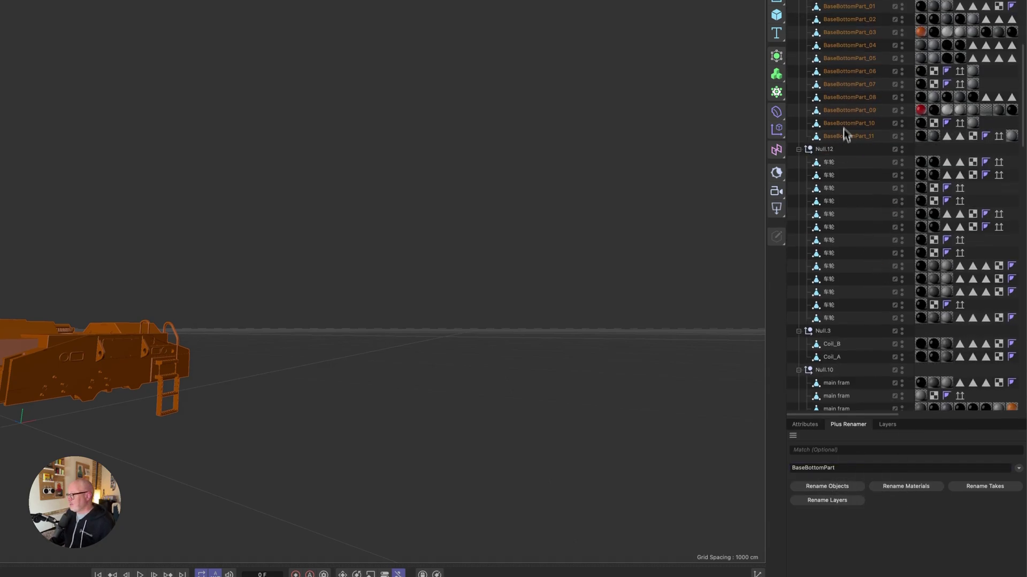
click(829, 165)
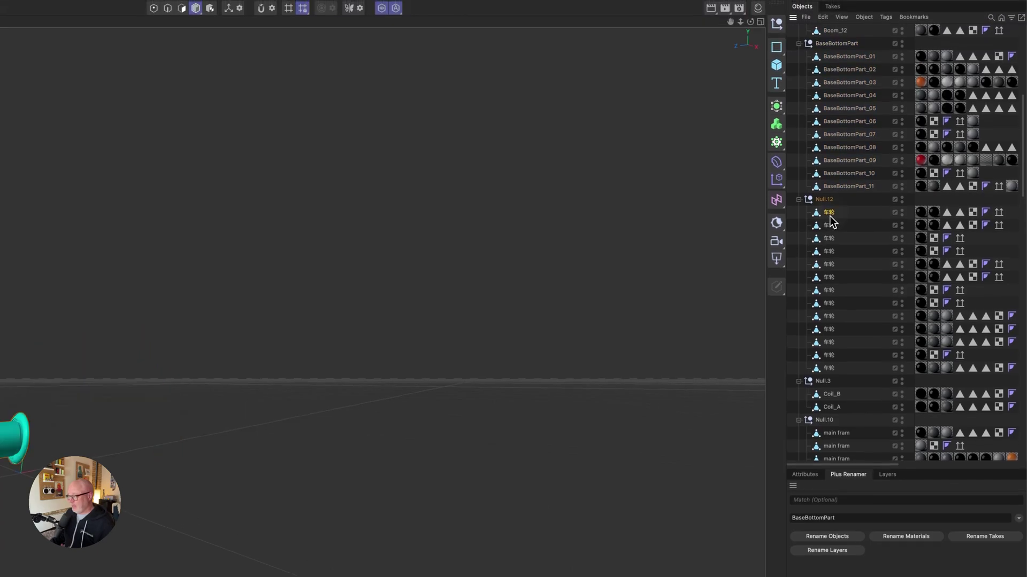
shift+click(830, 370)
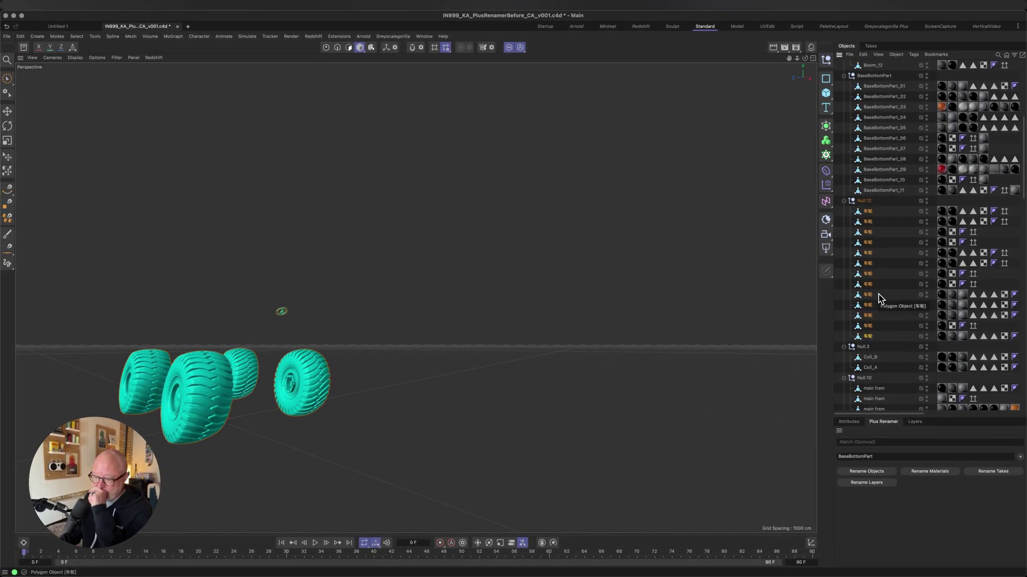
double_click(899, 456)
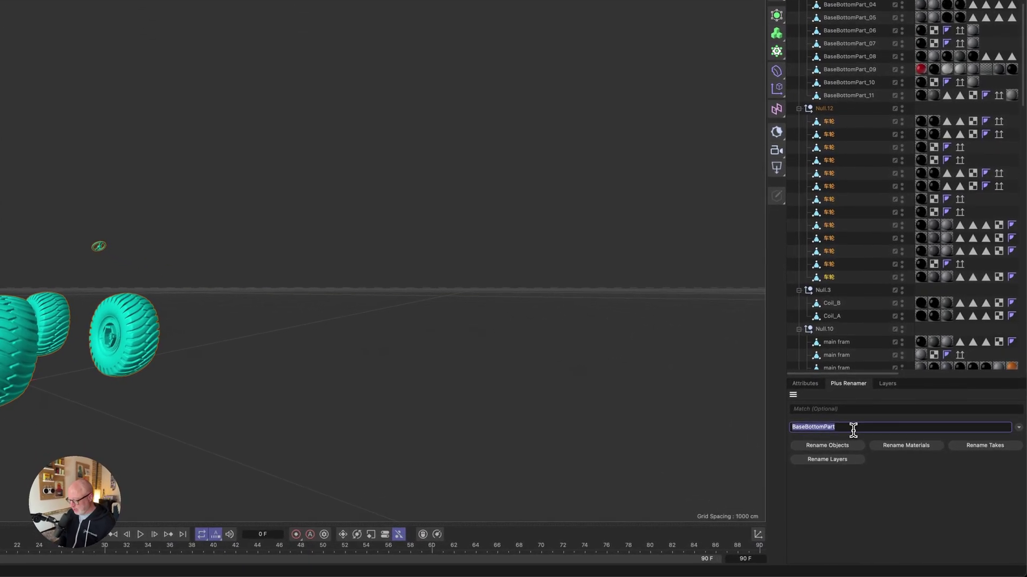
text(Tires_)
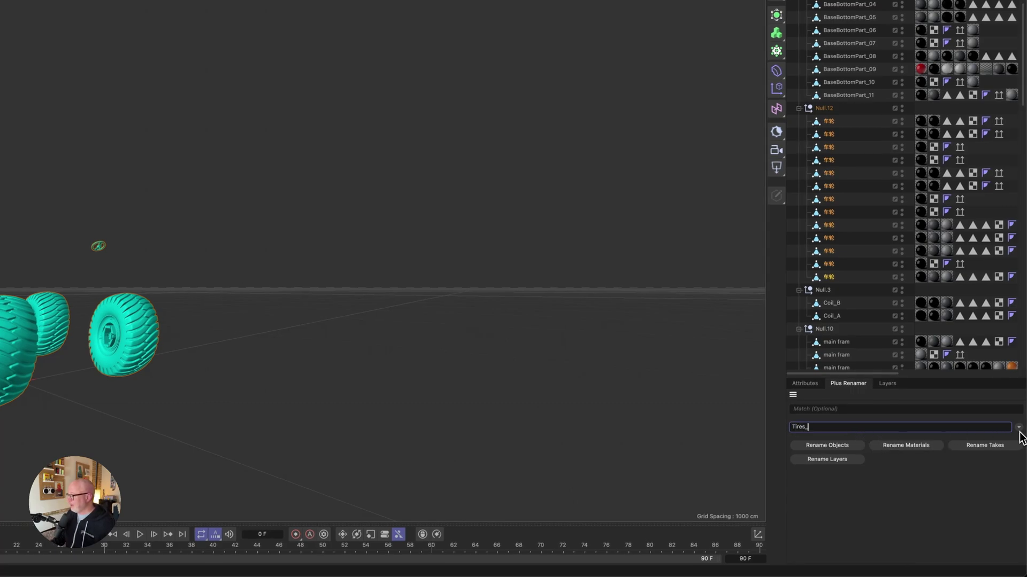
click(1018, 427)
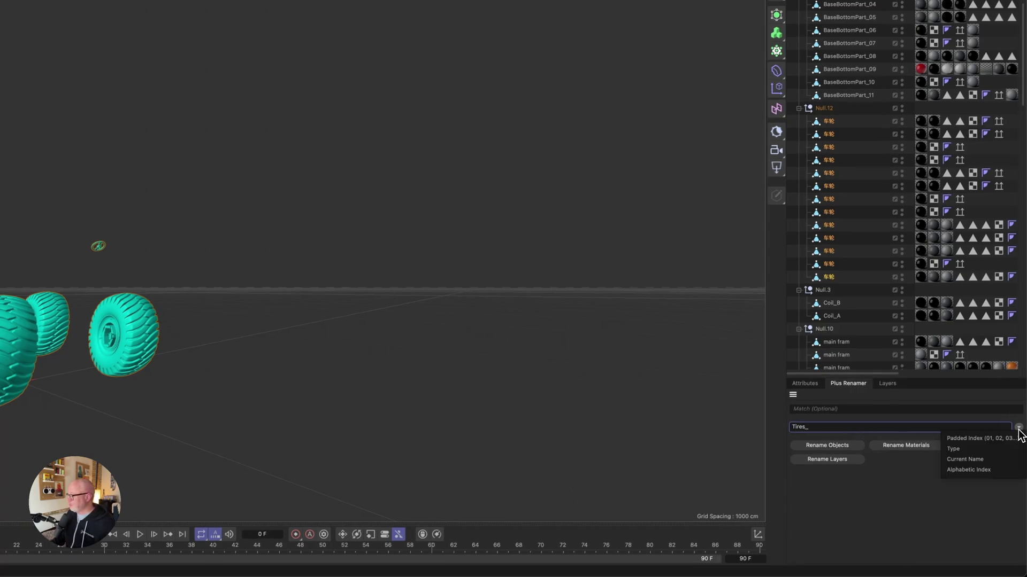
click(986, 470)
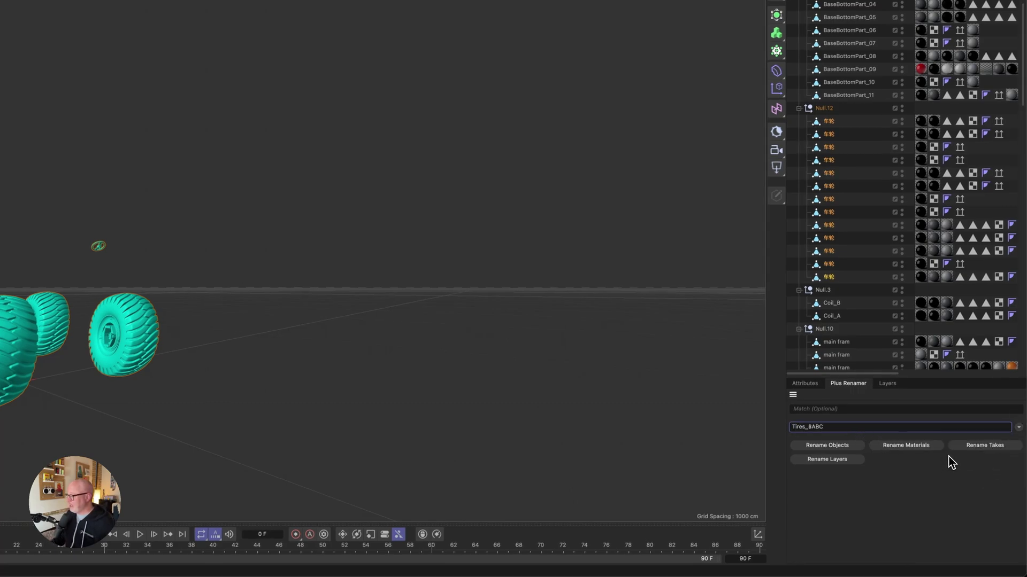
click(835, 447)
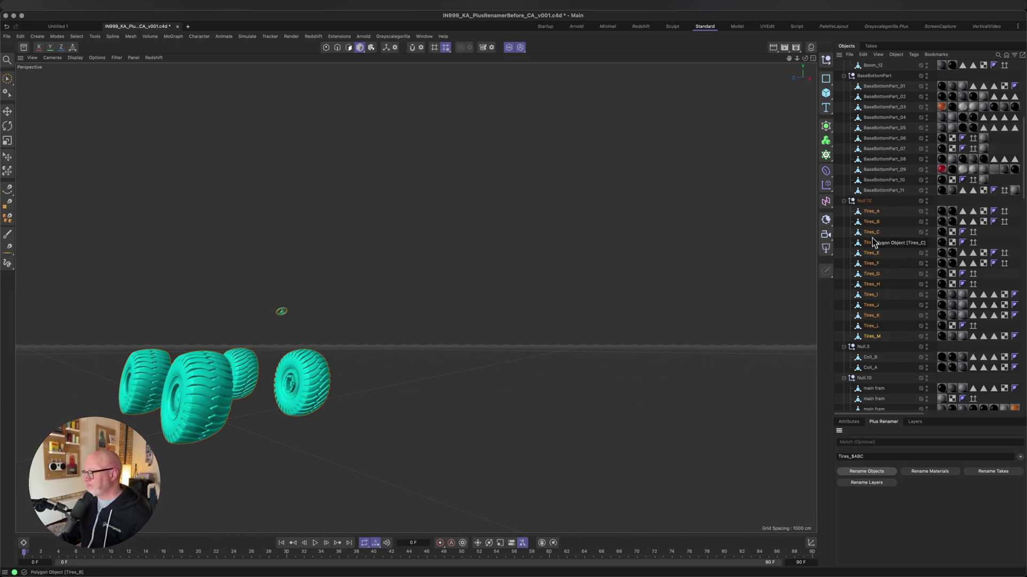
Step: Collapse the Cab, Boom, BaseBottomPart and Null.12 groups in the object hierarchy
scroll(891, 317, down, 10)
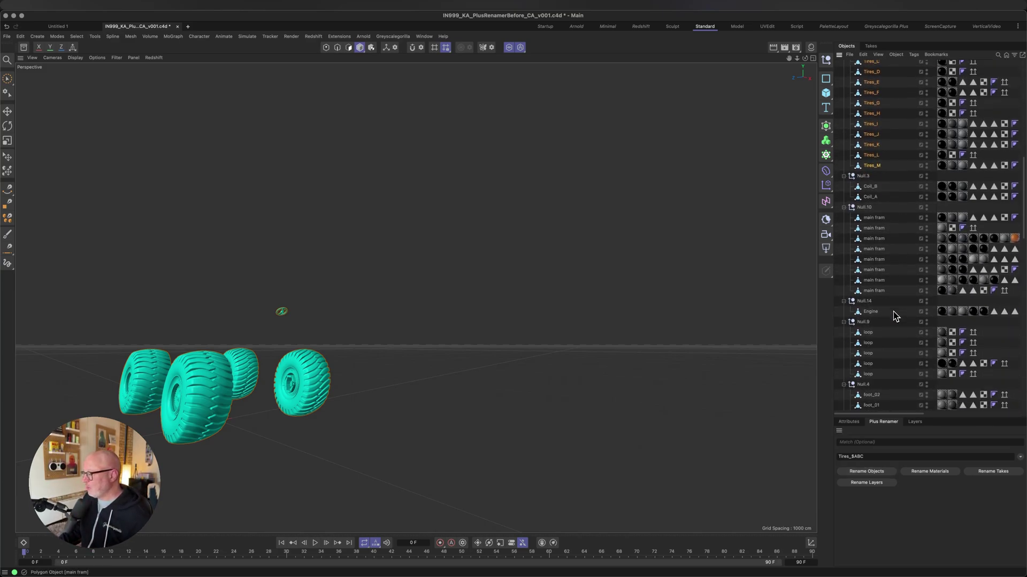
scroll(894, 313, up, 2)
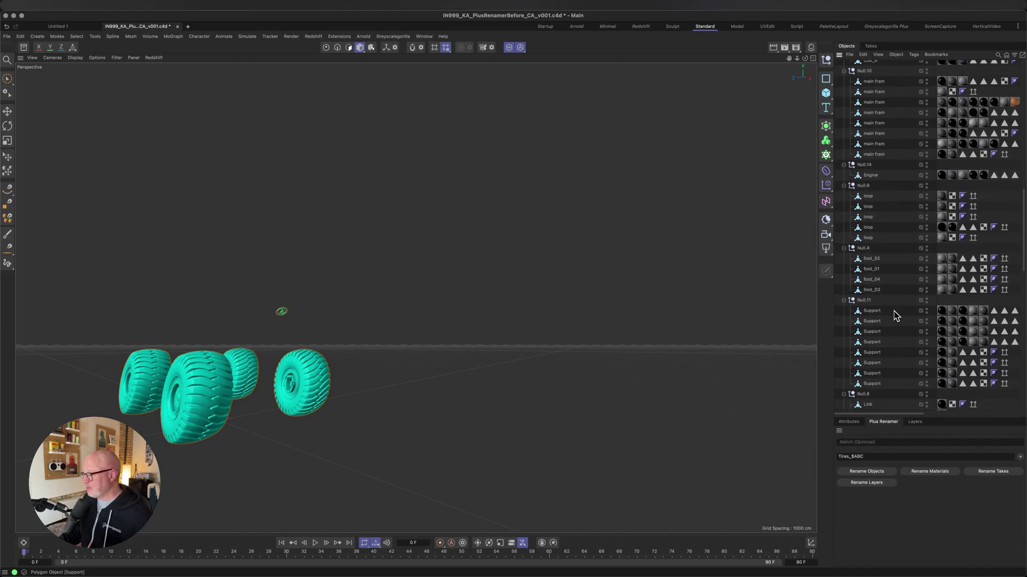
scroll(892, 310, up, 15)
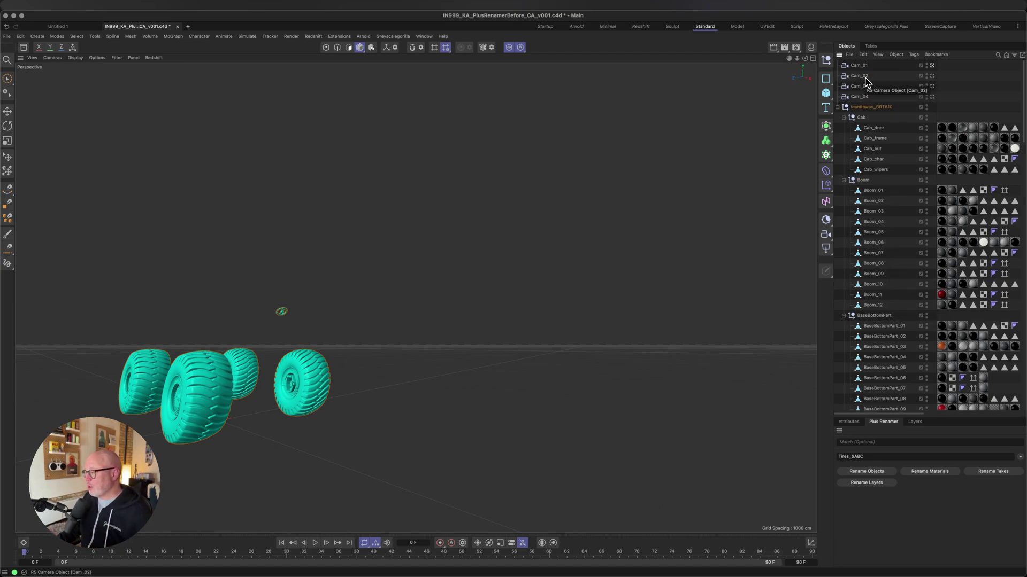
click(843, 117)
click(844, 128)
click(844, 138)
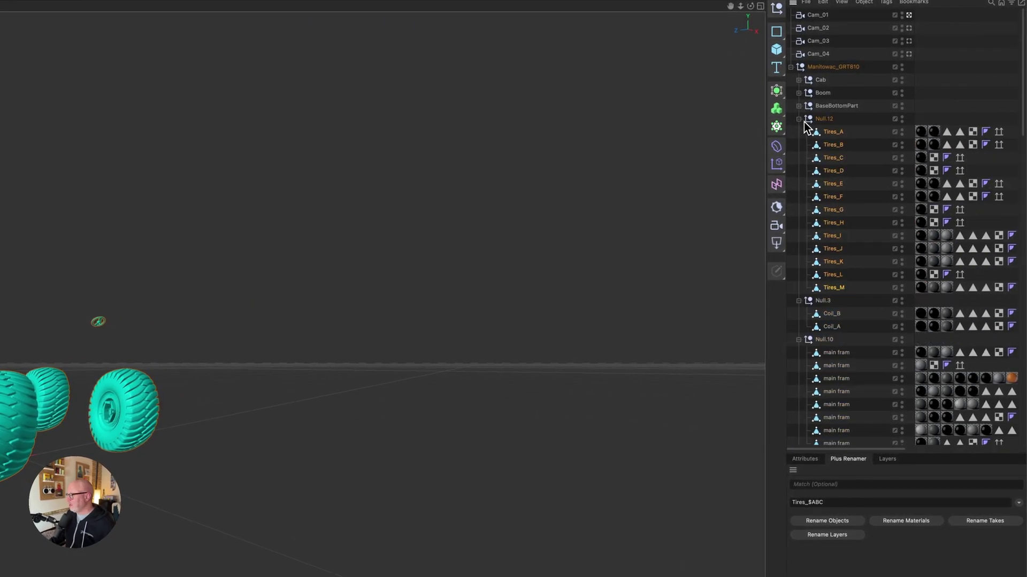
click(799, 120)
Step: Create nine new layers and select all of them
click(889, 460)
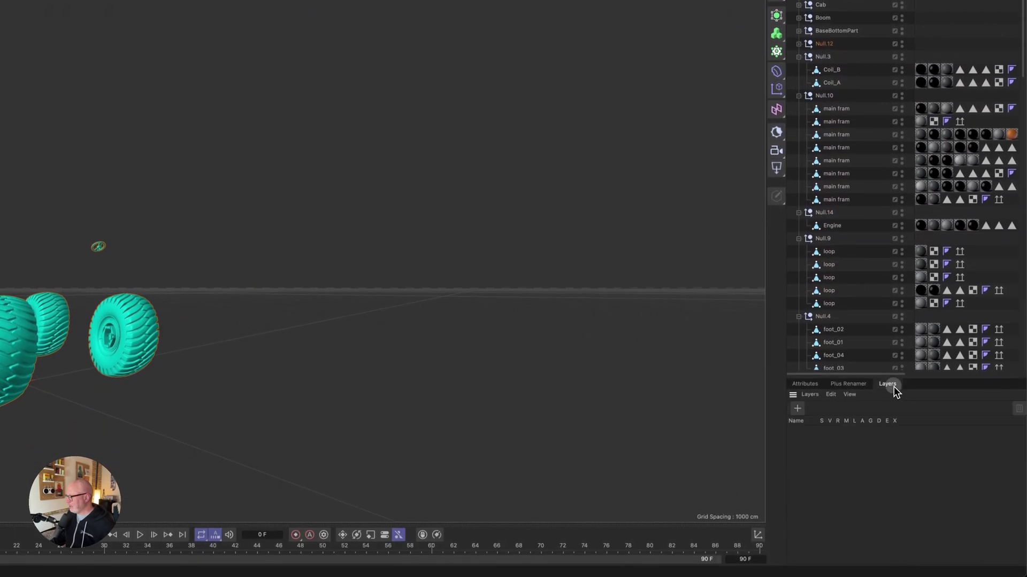
click(799, 409)
click(798, 409)
click(798, 409)
click(798, 409)
click(799, 409)
click(798, 409)
click(799, 409)
click(798, 409)
click(798, 409)
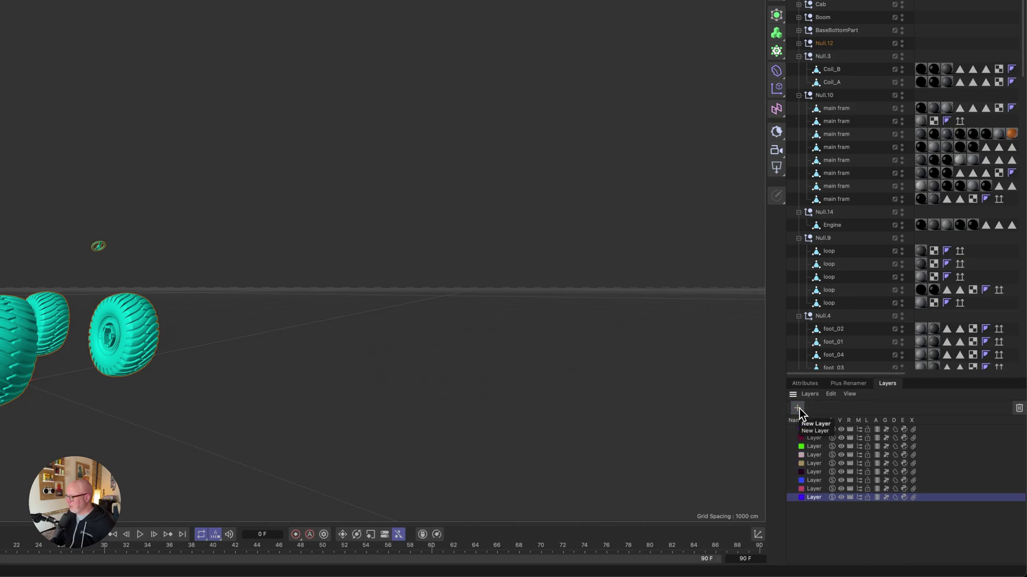
shift+click(816, 431)
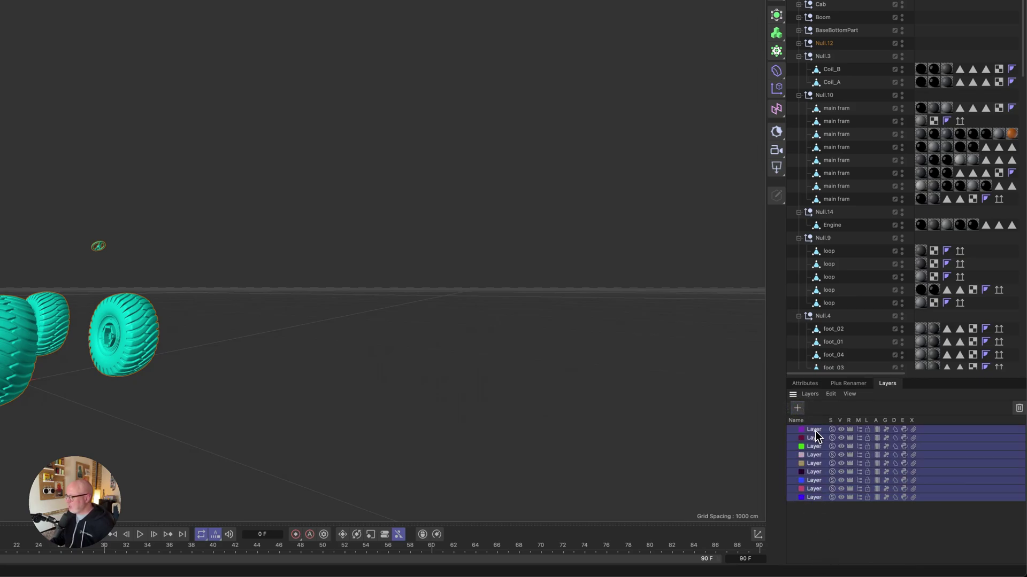
Step: Undock the Plus Renamer into a floating window over the viewport and bring the layer list back into view
click(848, 385)
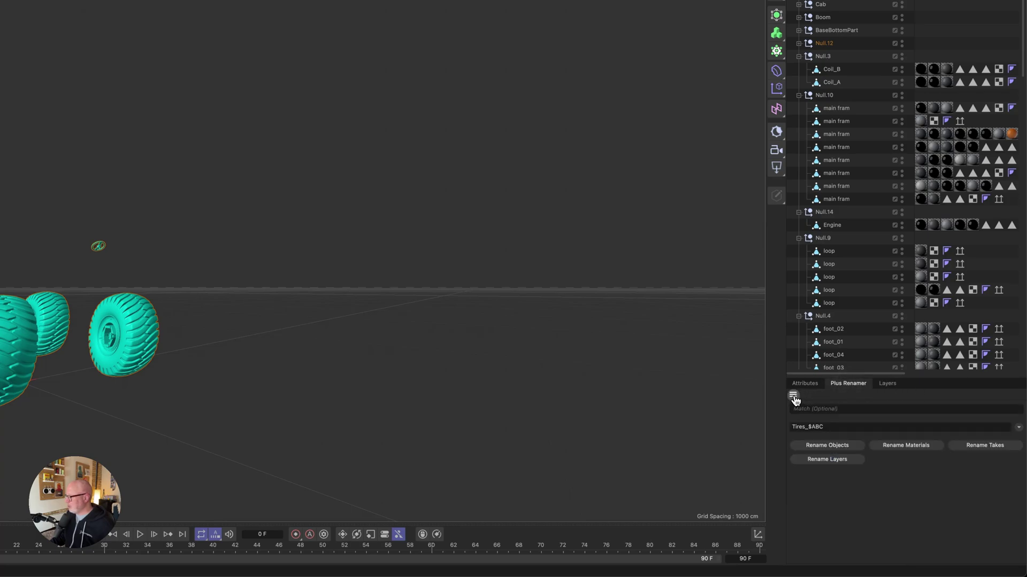
click(793, 394)
click(836, 377)
drag(854, 384, 579, 325)
click(839, 383)
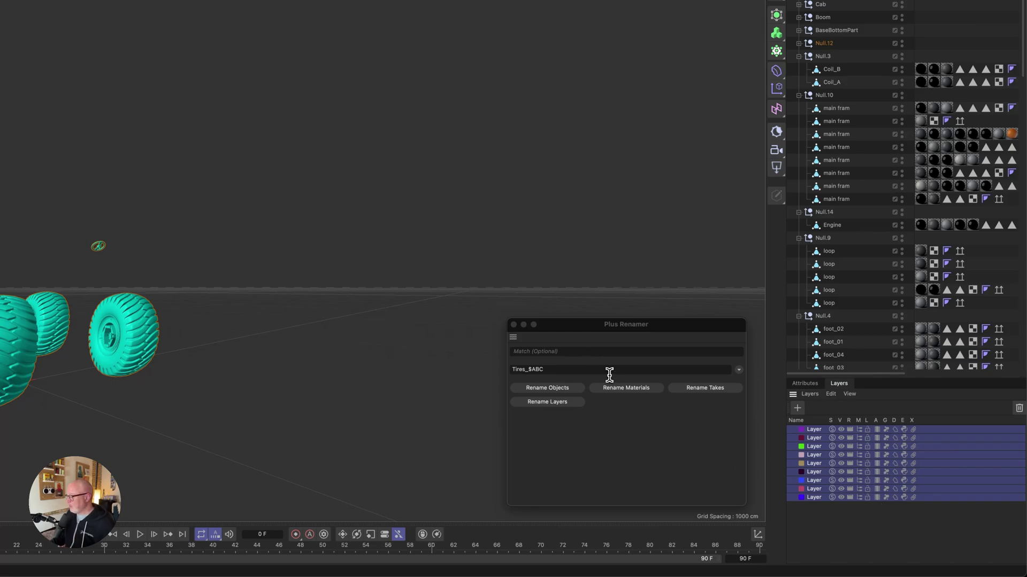
Step: Rename all nine selected layers as Manitowac_GRT810, using the crane's top null name as the rename pattern
triple_click(535, 369)
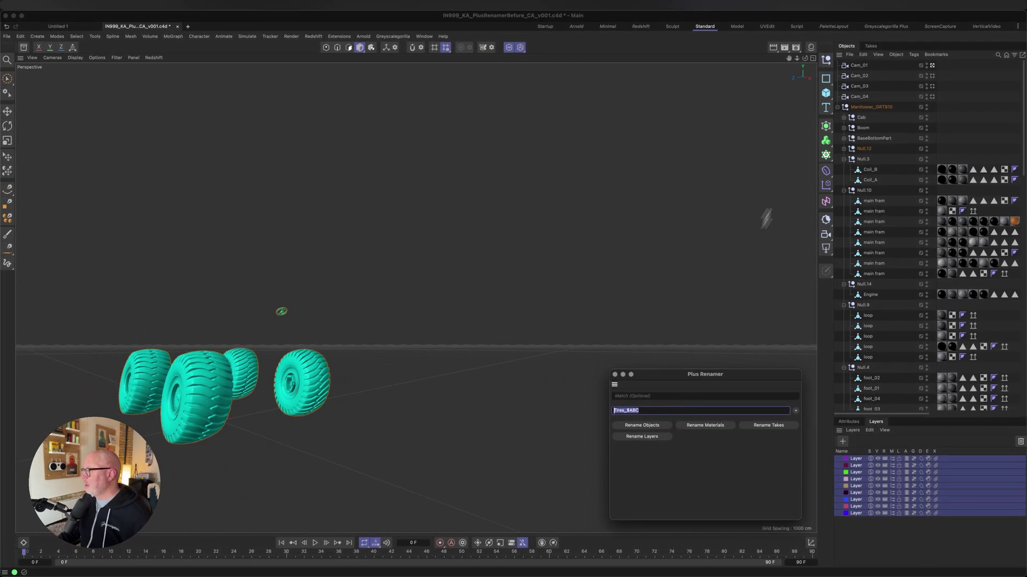
double_click(877, 107)
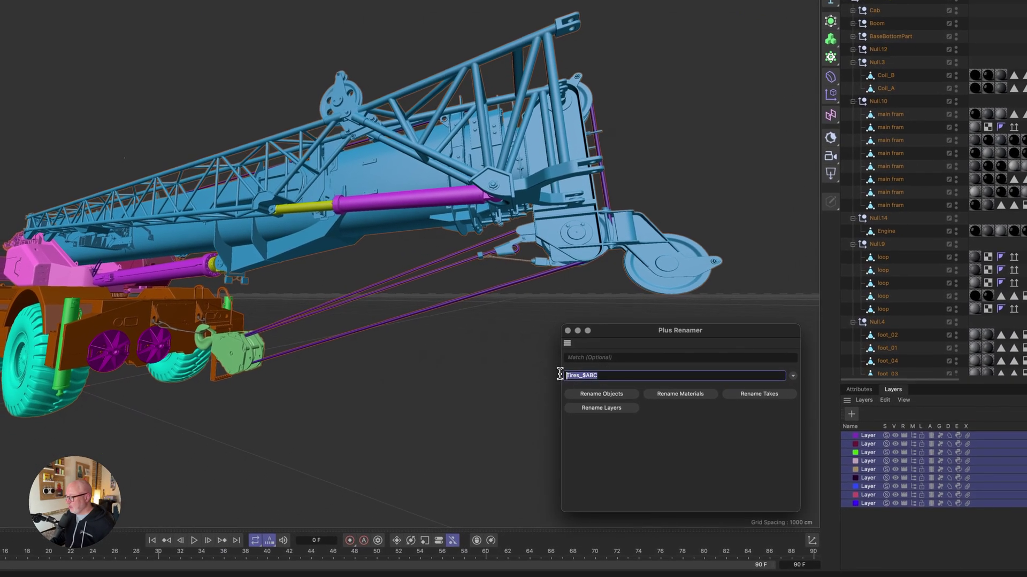
text(Manitowac_GRT810)
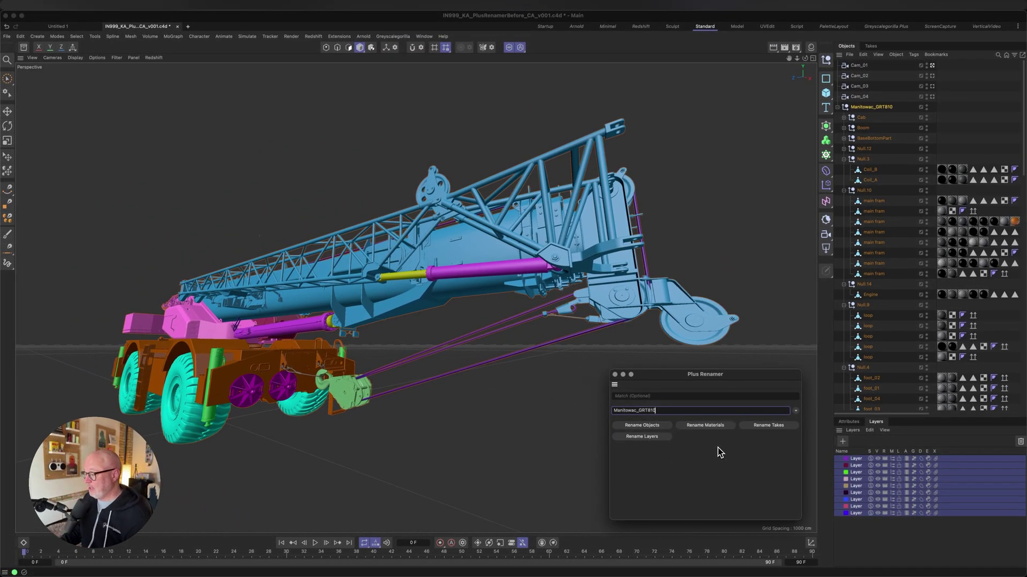
click(641, 437)
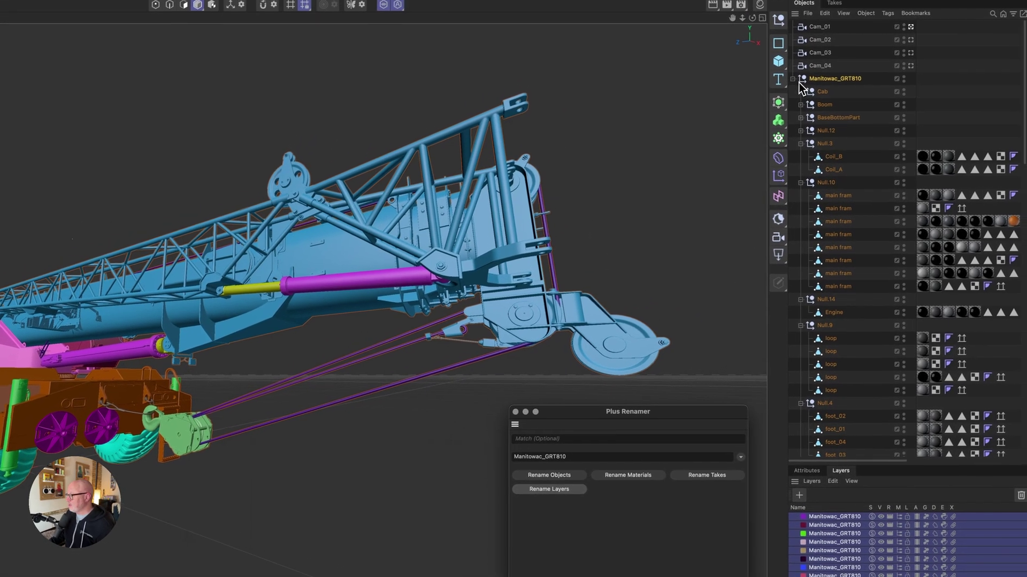
Step: Collapse the Null.3, Null.10, Null.14, Null.9 and Null.4 groups in the object hierarchy
click(801, 62)
click(801, 63)
click(798, 186)
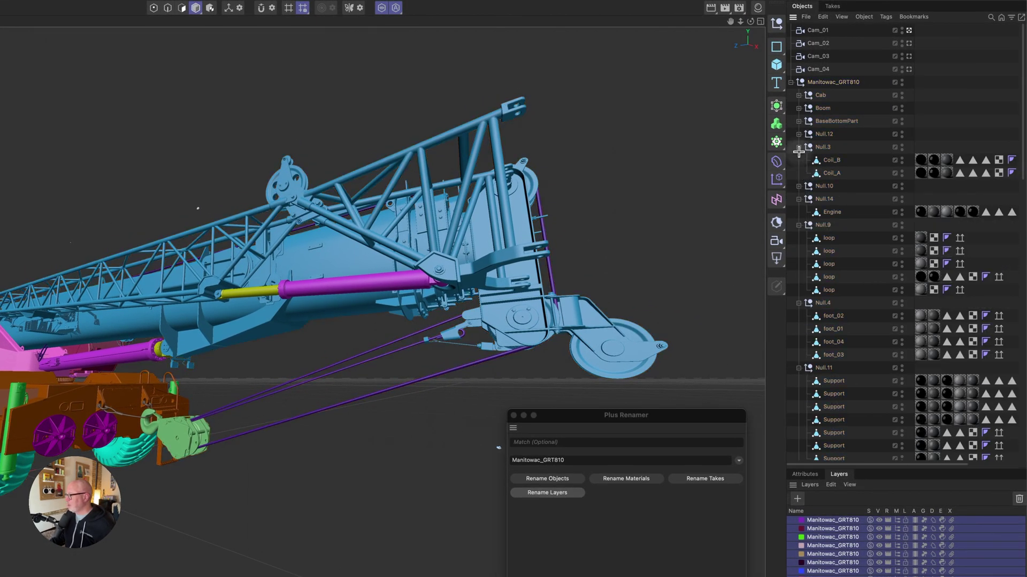
click(832, 123)
click(824, 108)
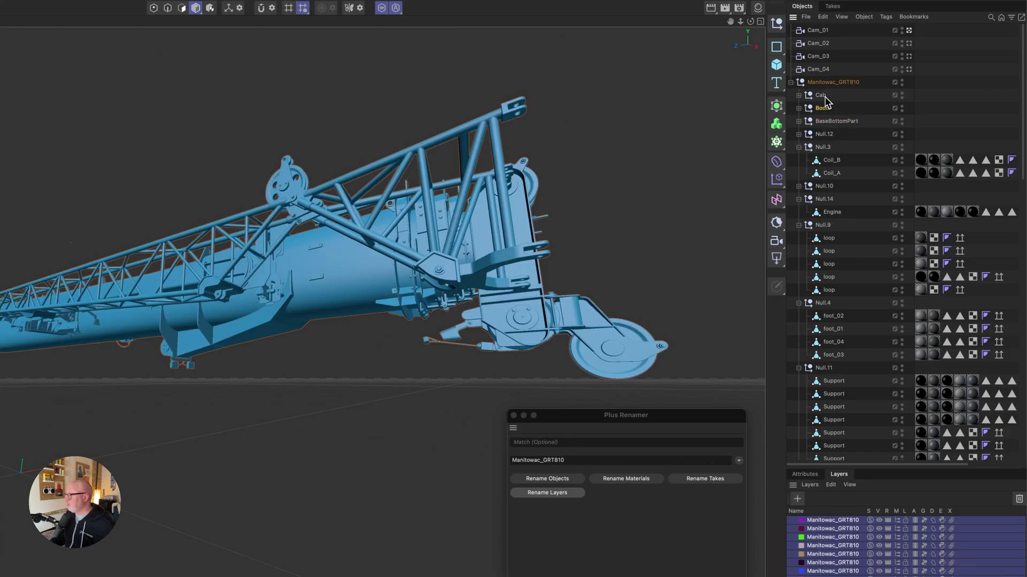
click(823, 95)
click(799, 148)
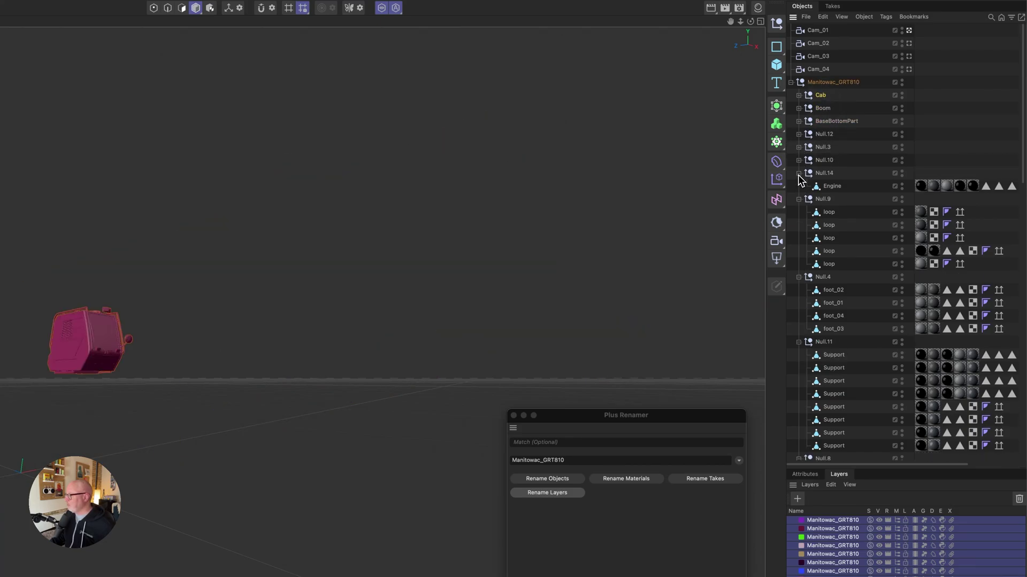
click(798, 173)
click(799, 186)
click(799, 199)
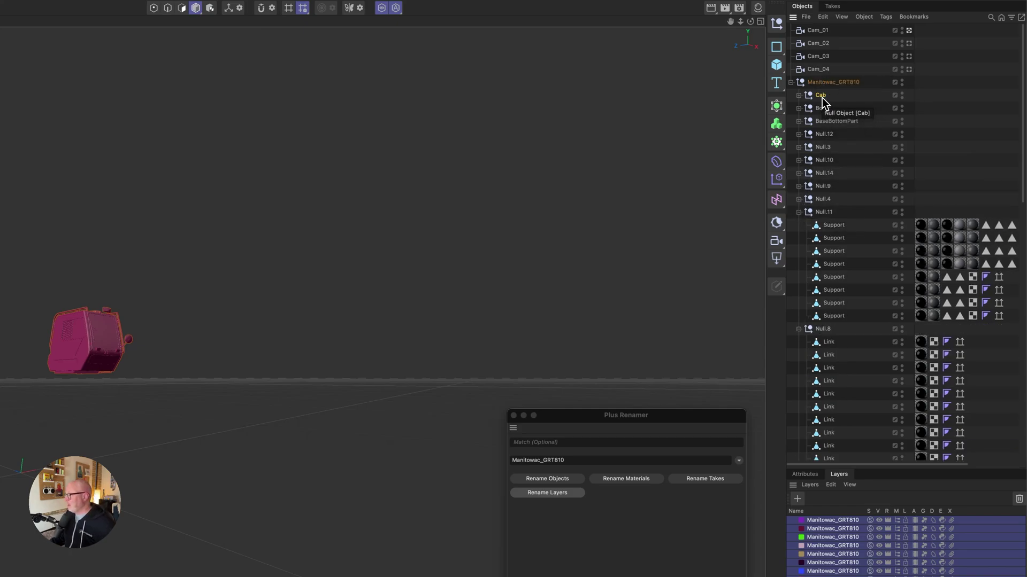
Step: Assign the Cab null to the purple layer, Boom to the dark red layer and BaseBottomPart to the green layer
mouse_move(823, 109)
mouse_down()
mouse_move(818, 321)
mouse_move(832, 516)
mouse_move(832, 497)
mouse_up()
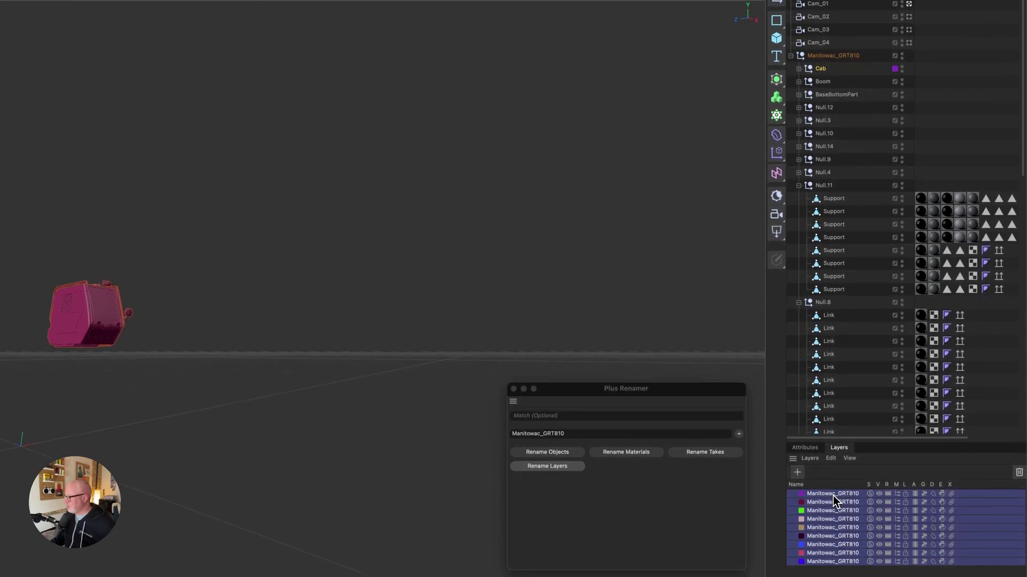
drag(823, 93, 834, 512)
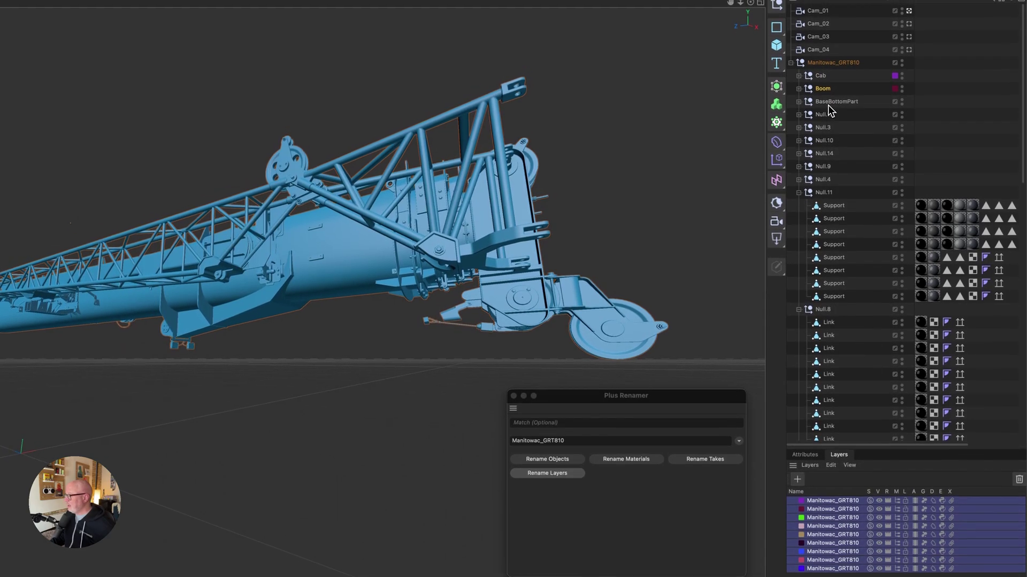
drag(834, 95, 843, 520)
Step: Rename only the green layer with the pattern $name_BaseBottom, adding the suffix to its current name
click(844, 499)
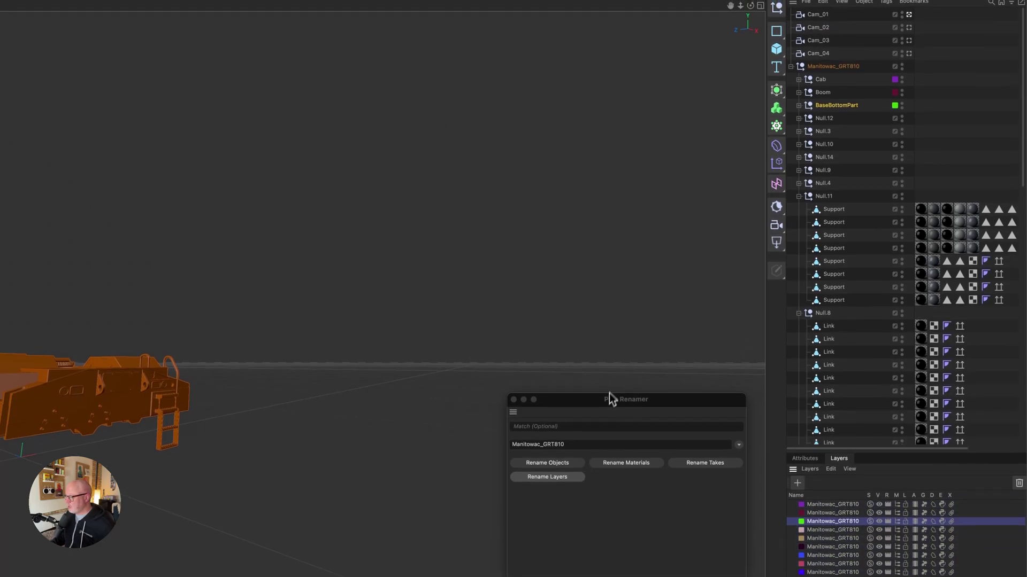
click(592, 446)
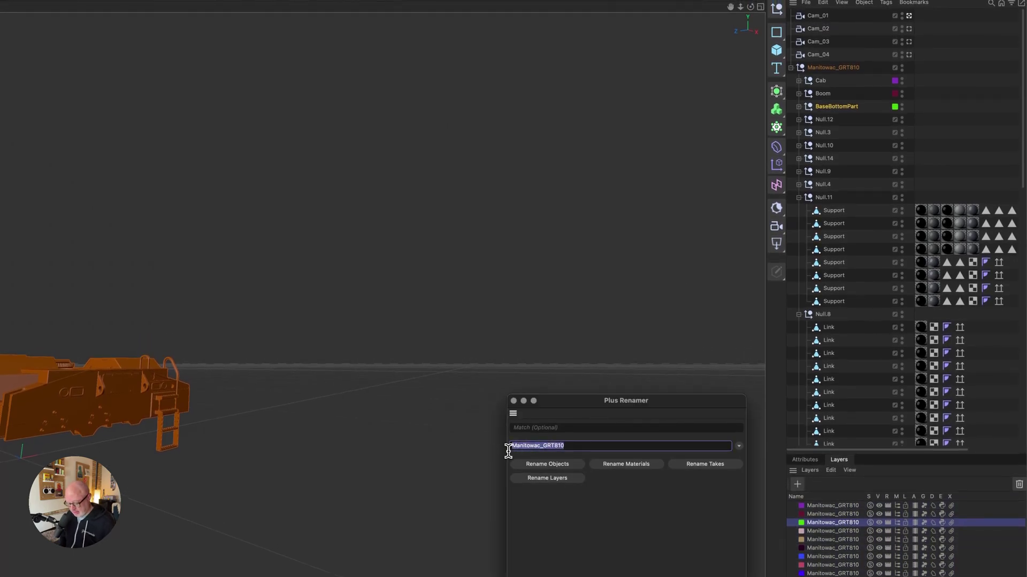
text($name_BaseBottom)
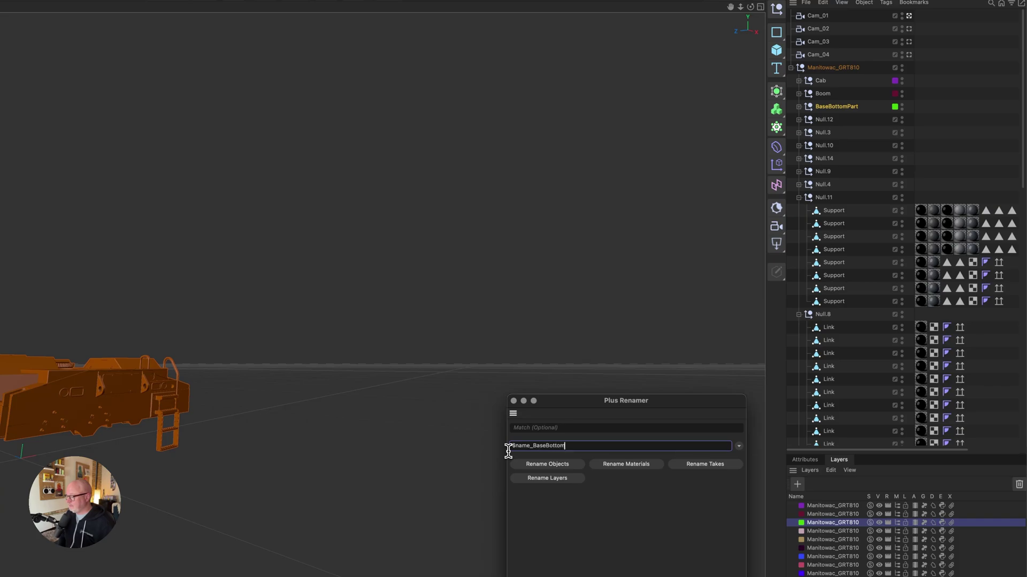
click(569, 483)
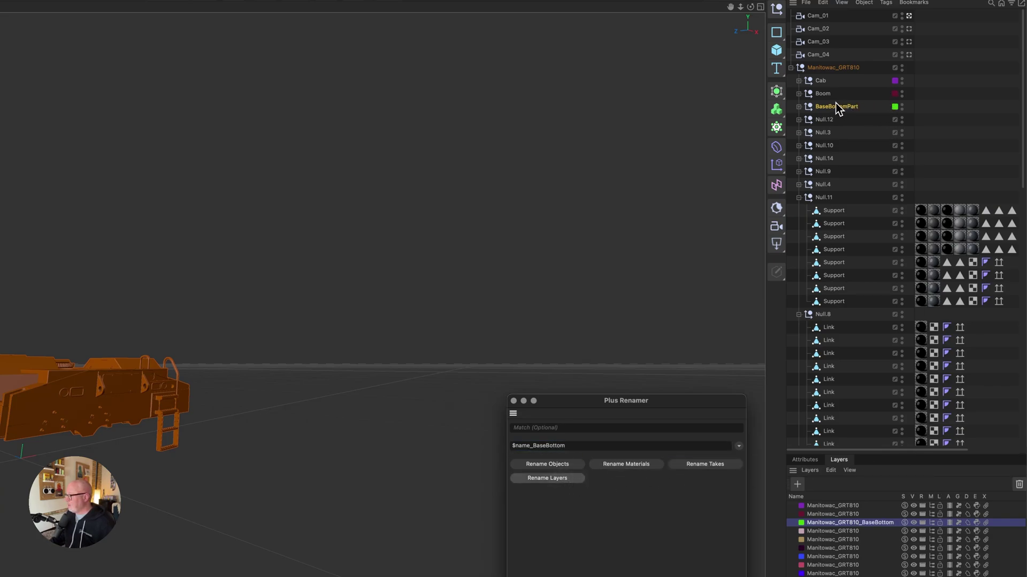
Step: Rename the dark red layer with the pattern $name_Boom
click(832, 514)
drag(532, 433, 613, 438)
text(Bo)
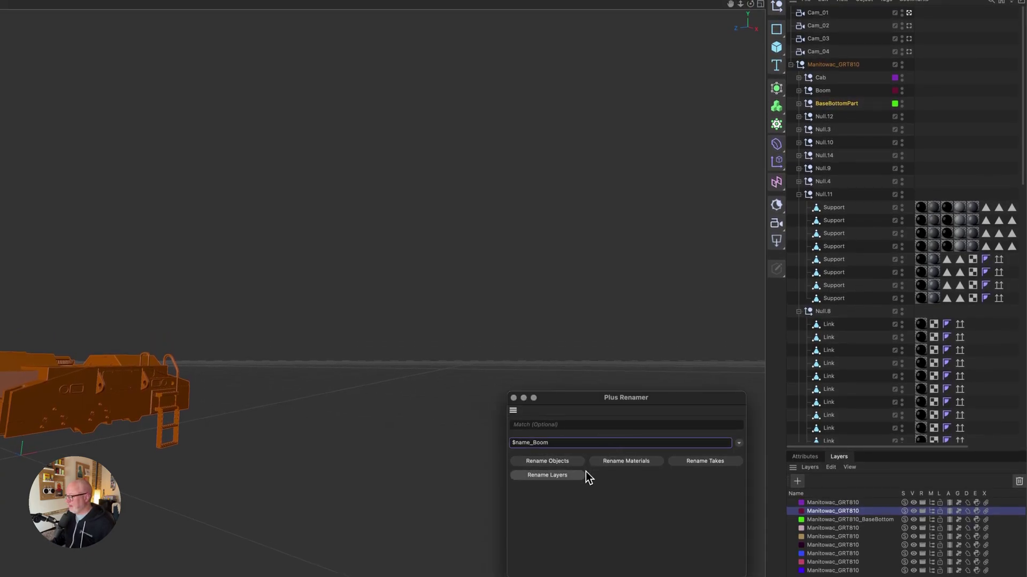
click(570, 478)
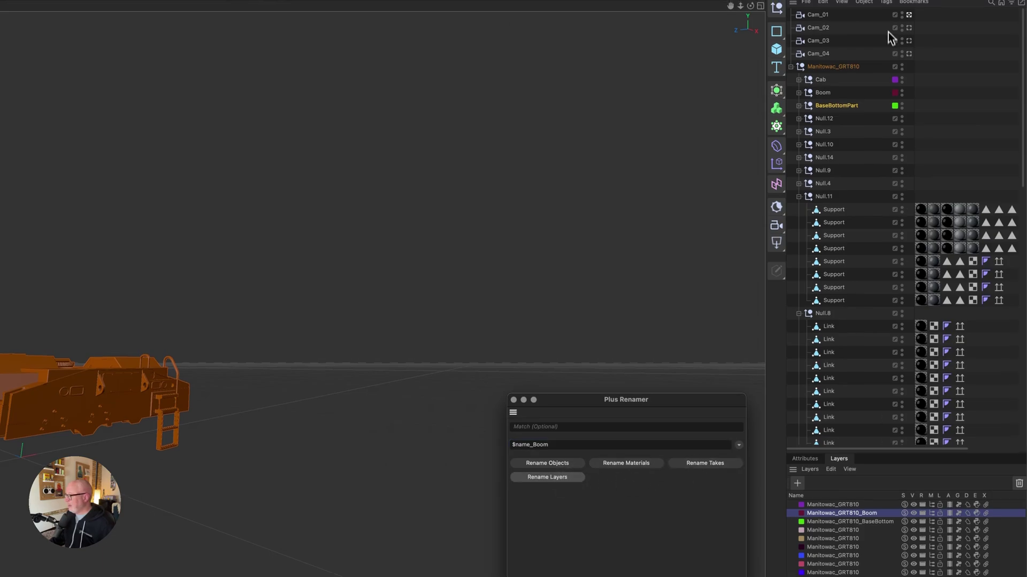
Step: Select the Cab null and rename only the purple layer with the pattern $name_Cab
click(827, 84)
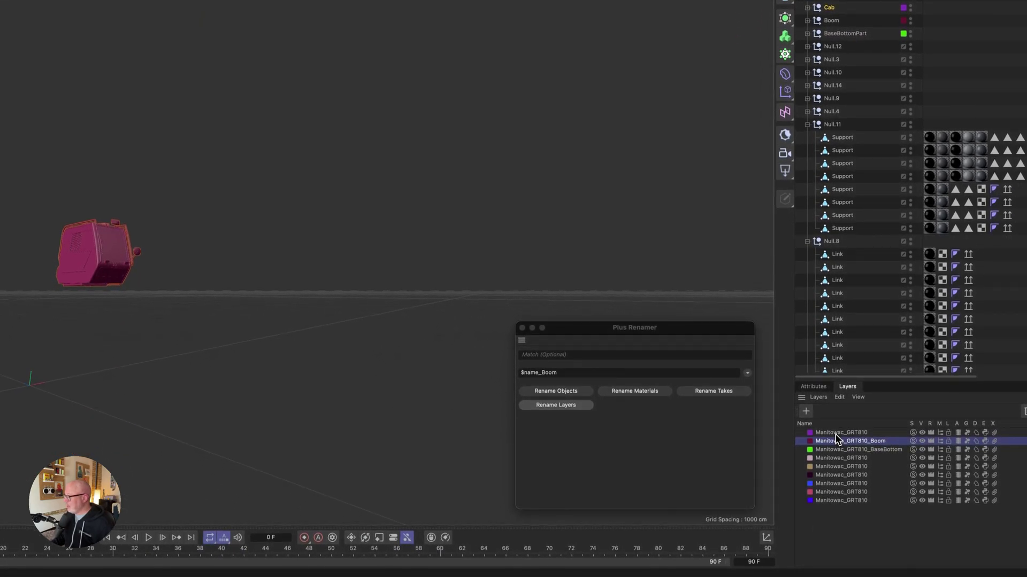
click(836, 433)
drag(557, 373, 541, 373)
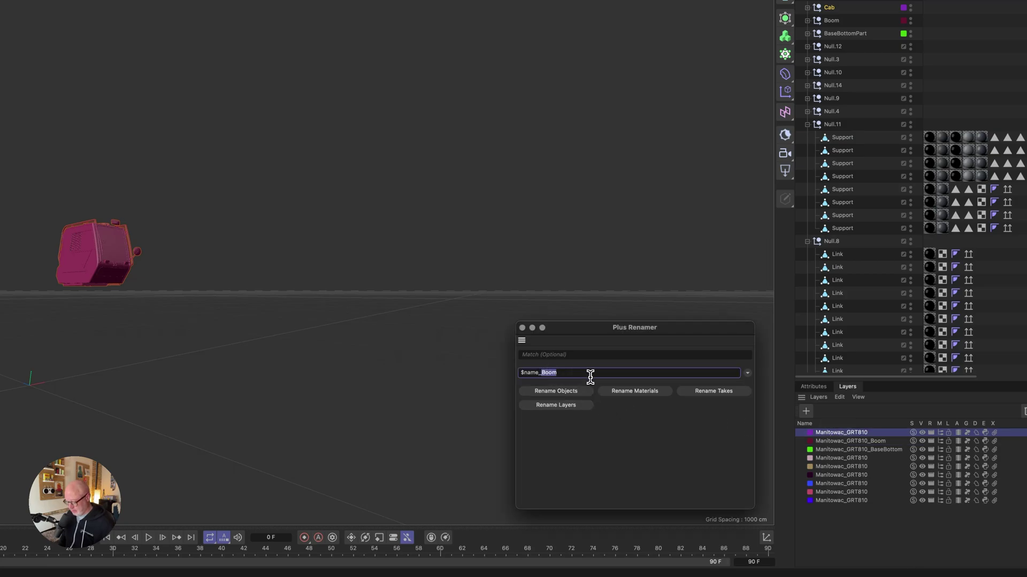
text(Cab)
click(554, 405)
click(554, 406)
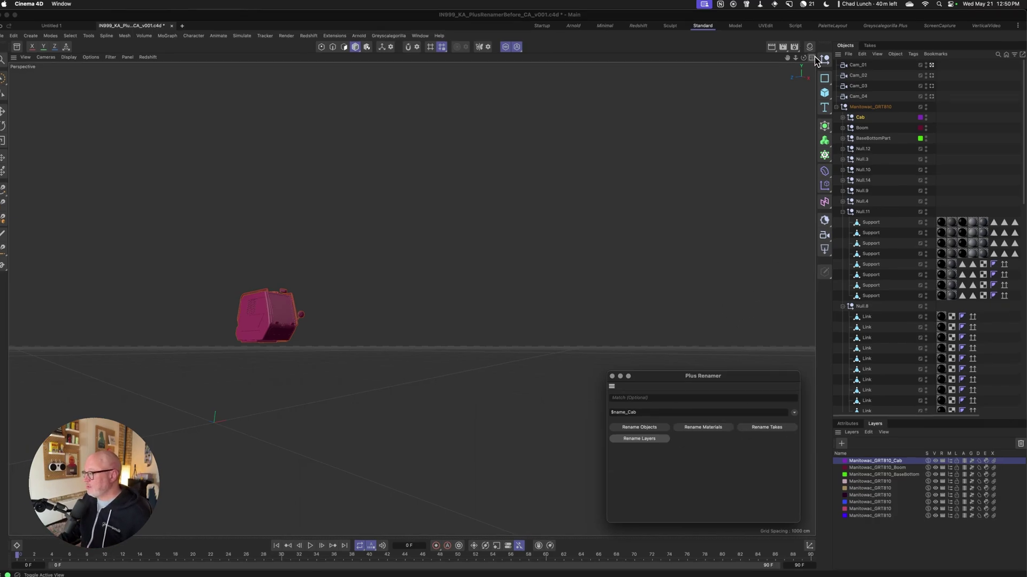
Step: Show the material list and rename the Aluminium, Steel, Chrome, MetalBlack, MetalWhite, MetalRed and Wire materials with the pattern Metal_$name
click(798, 26)
drag(663, 416, 546, 124)
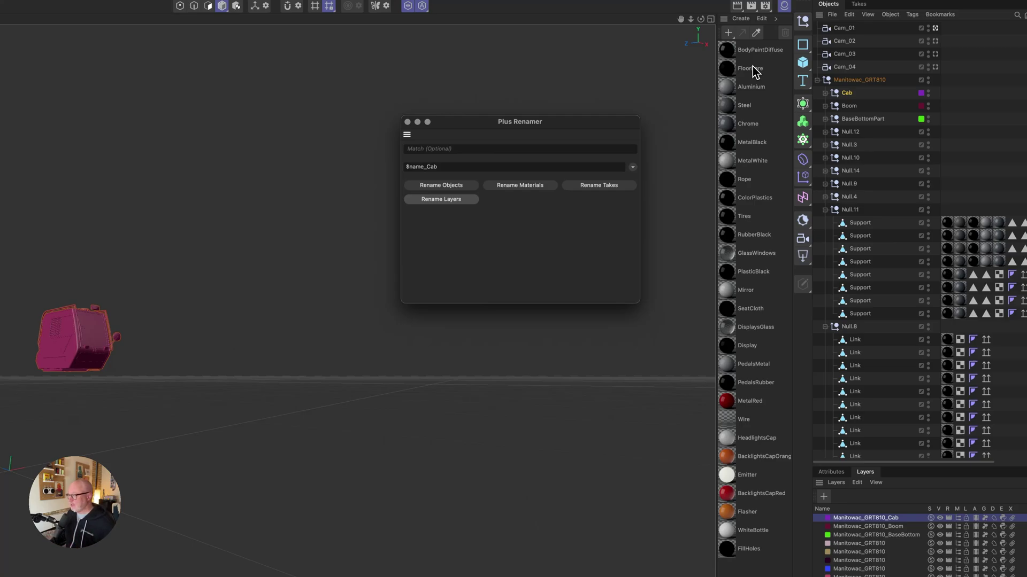
click(759, 89)
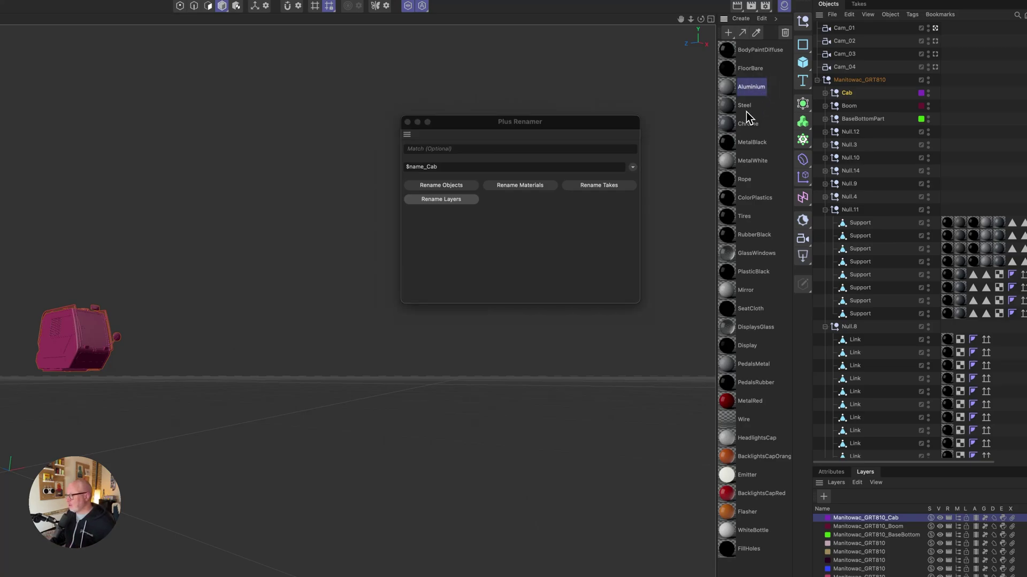
shift+click(747, 110)
shift+click(761, 129)
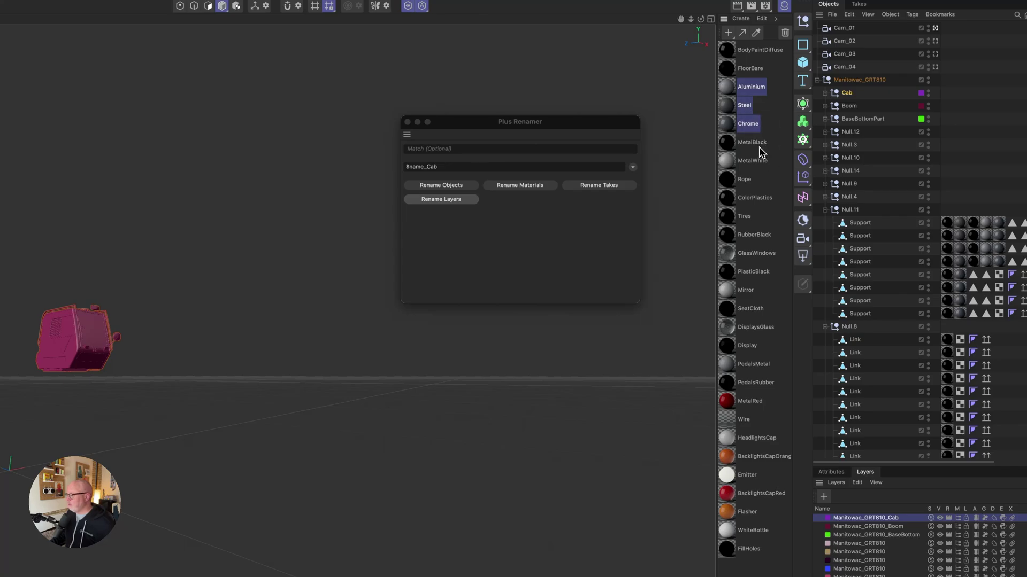
shift+click(759, 149)
shift+click(764, 162)
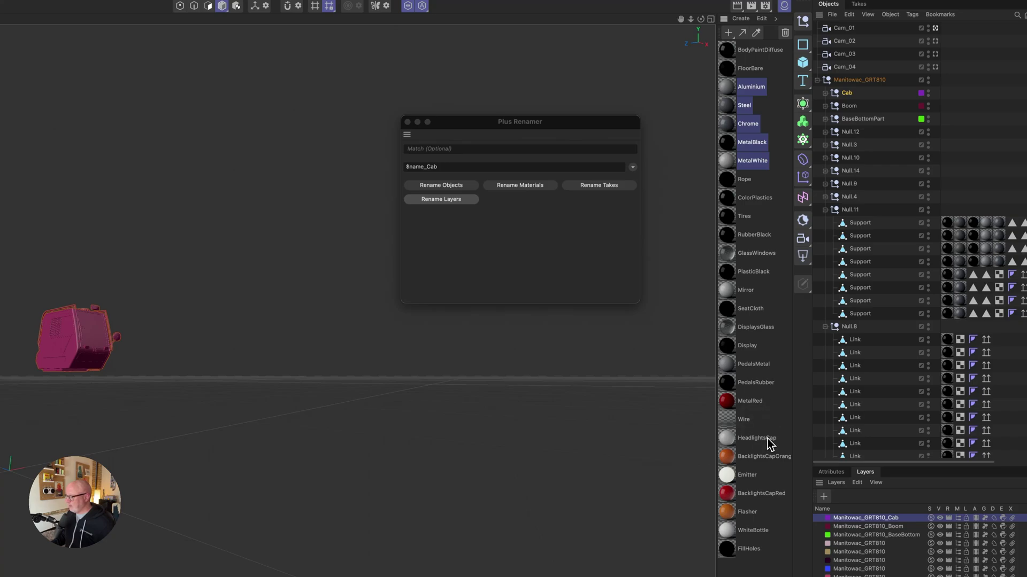
shift+click(751, 420)
shift+click(751, 402)
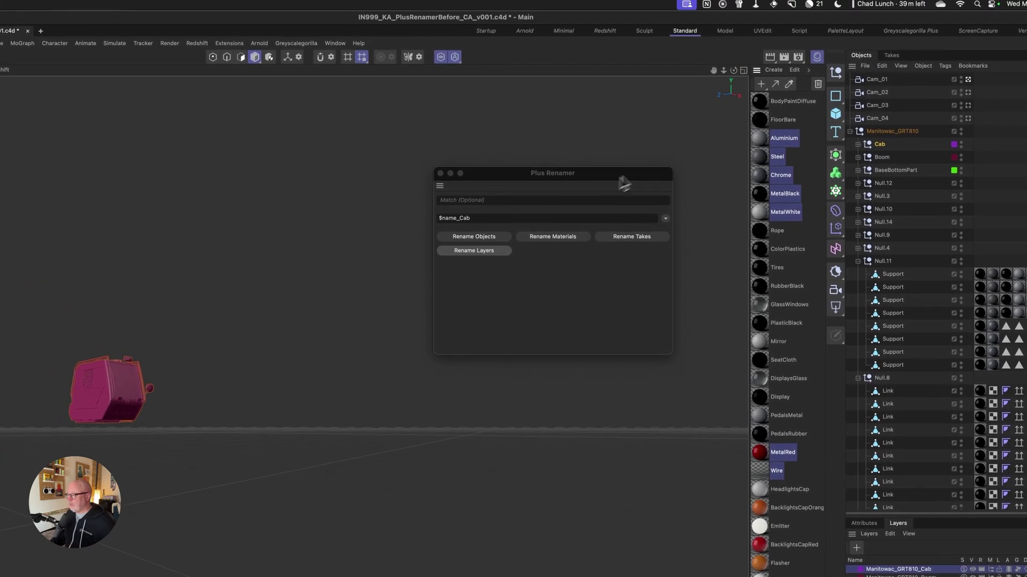
triple_click(474, 221)
text(Metal_)
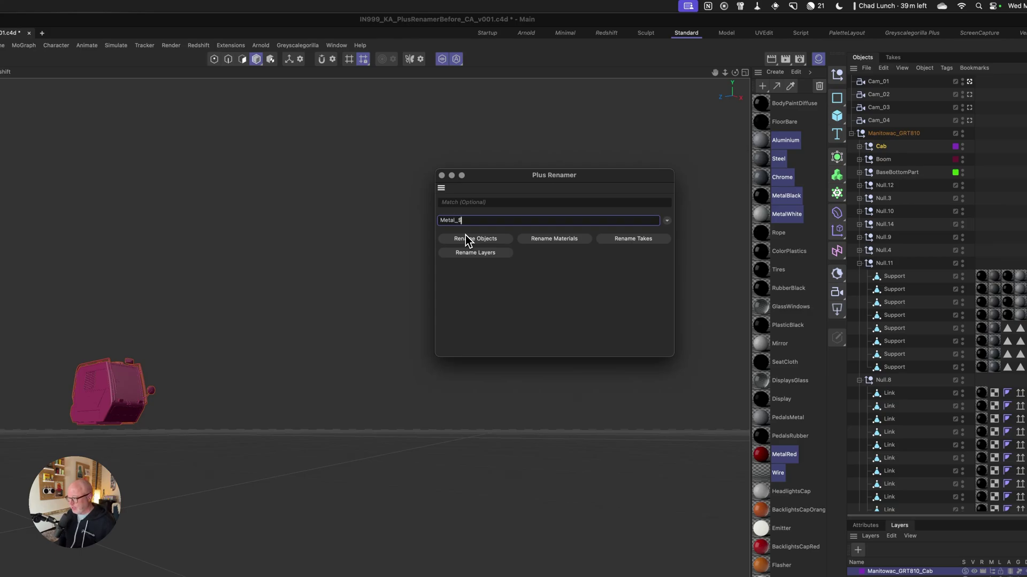
key(BackSpace)
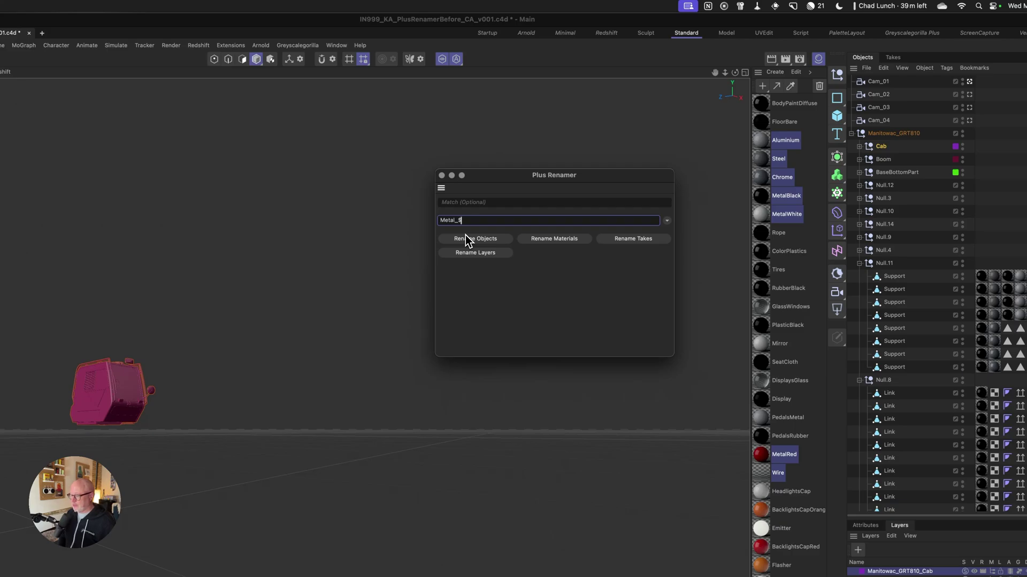
click(575, 239)
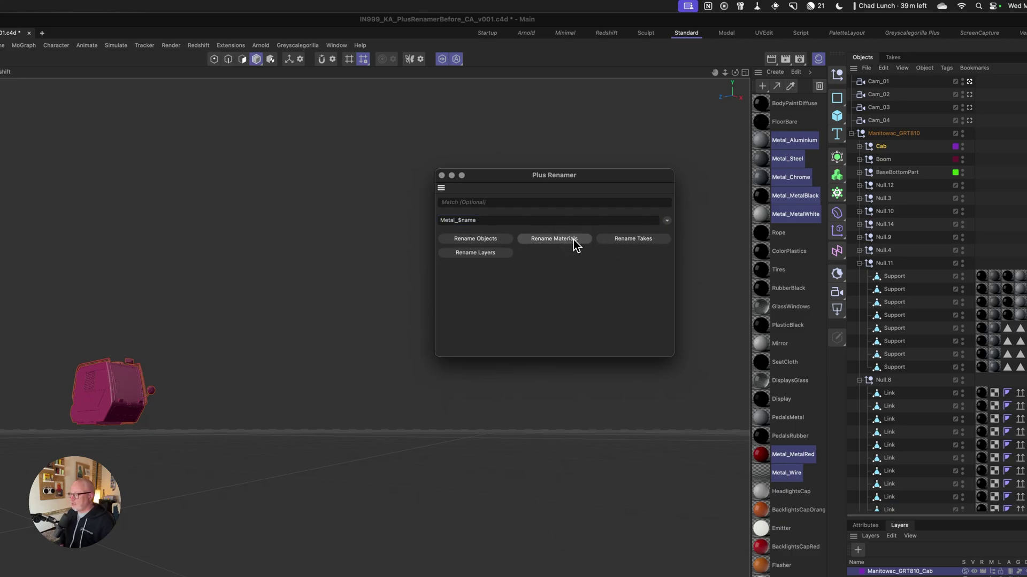